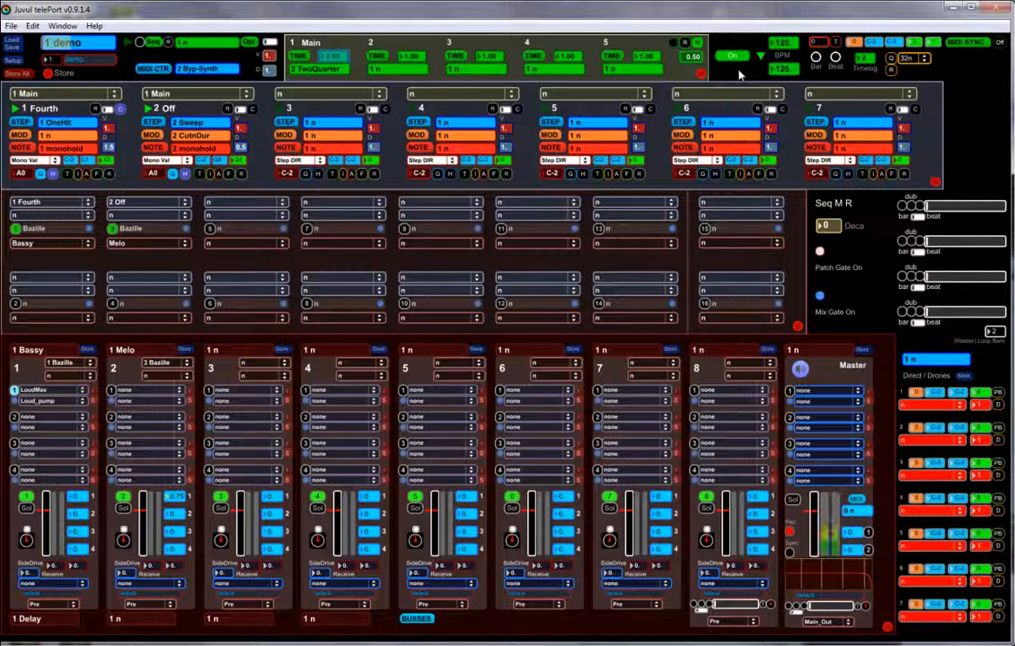
# Stop and restart playback and view the timing points of the Main time route.
pyautogui.press('space')
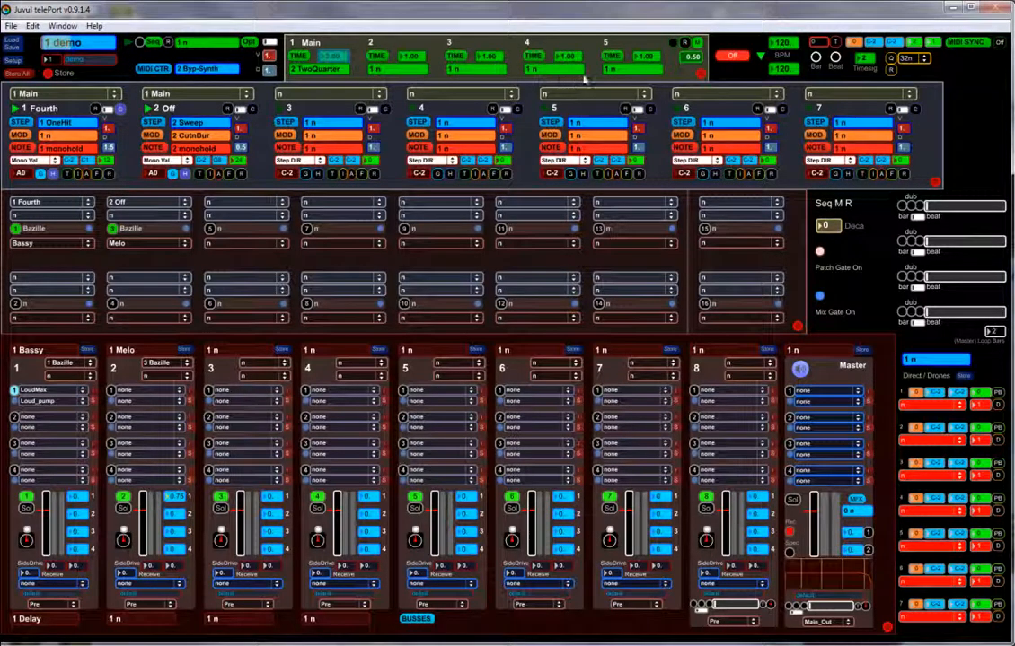
pyautogui.press('space')
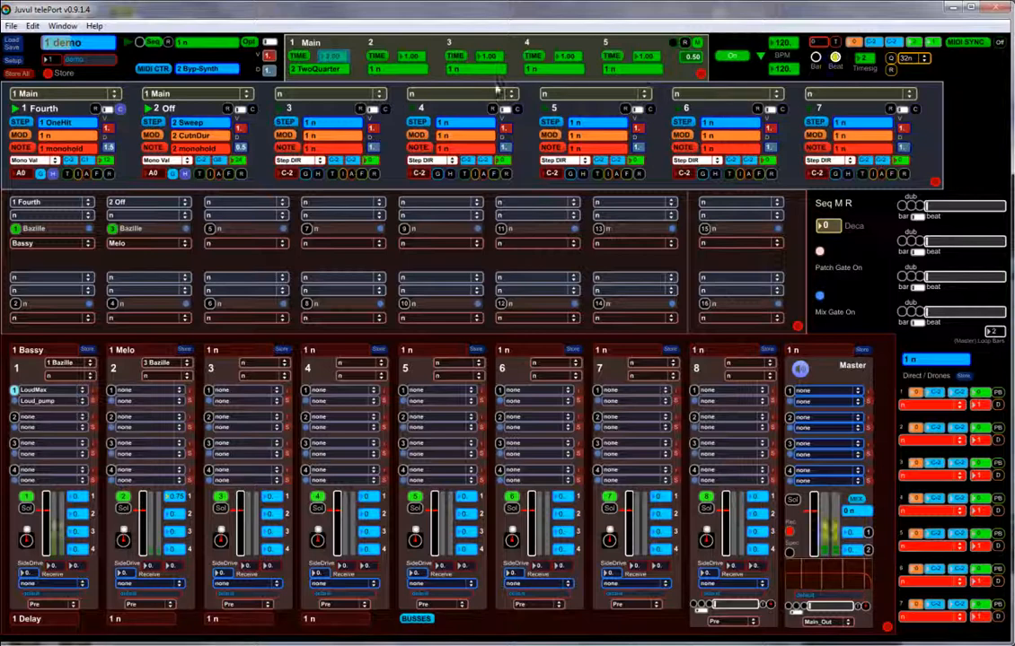
pyautogui.click(290, 75)
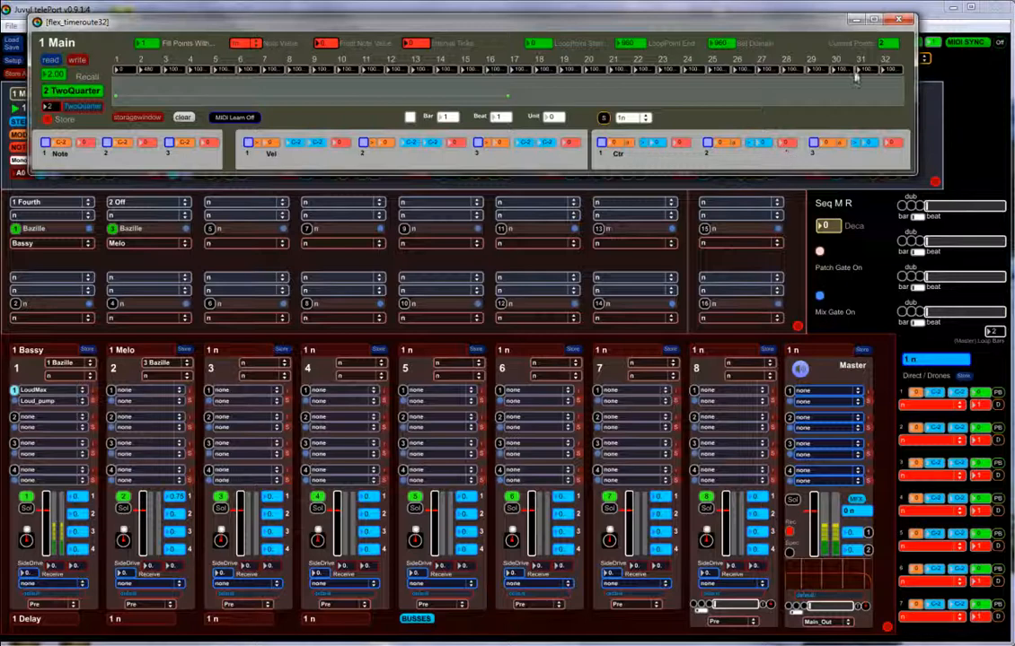
pyautogui.click(898, 20)
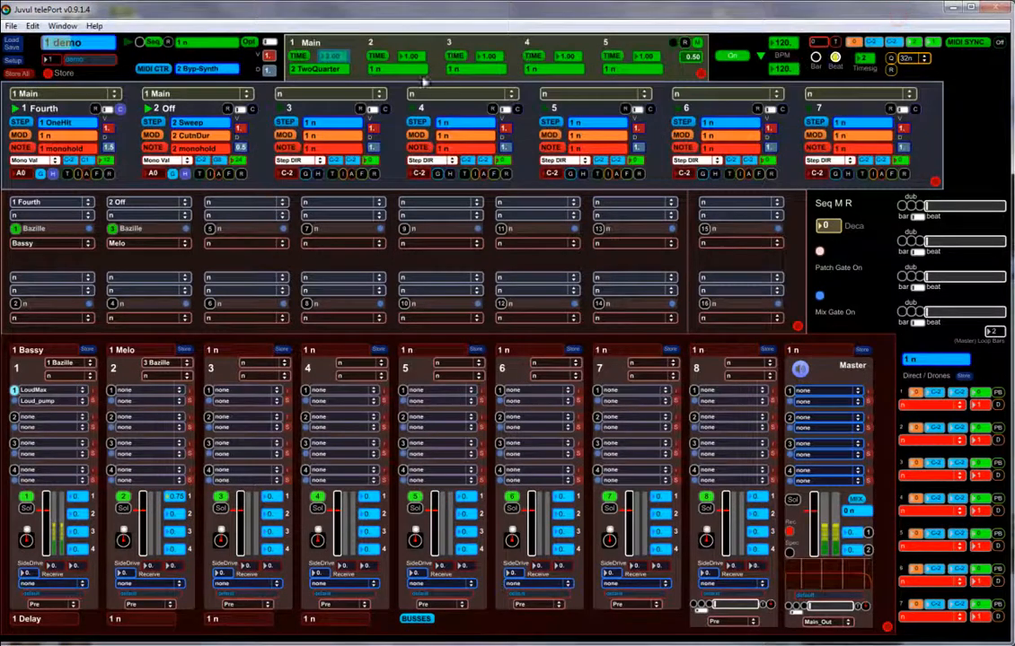
# View the Sweep step pattern and the monohold note settings of sequencer 2 Off.
pyautogui.click(156, 124)
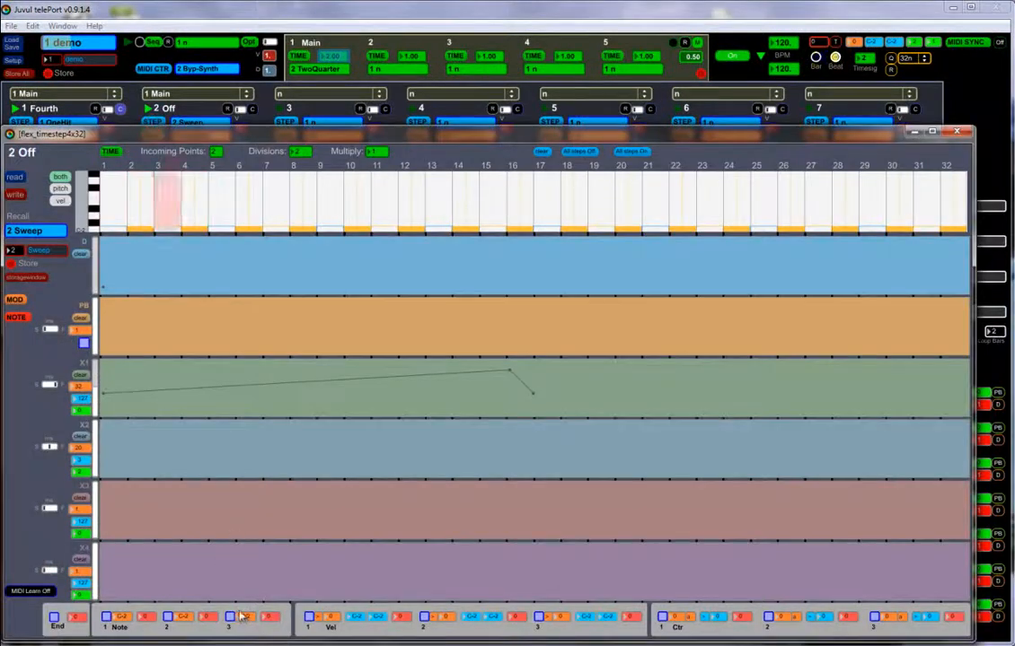
pyautogui.click(958, 133)
pyautogui.click(156, 149)
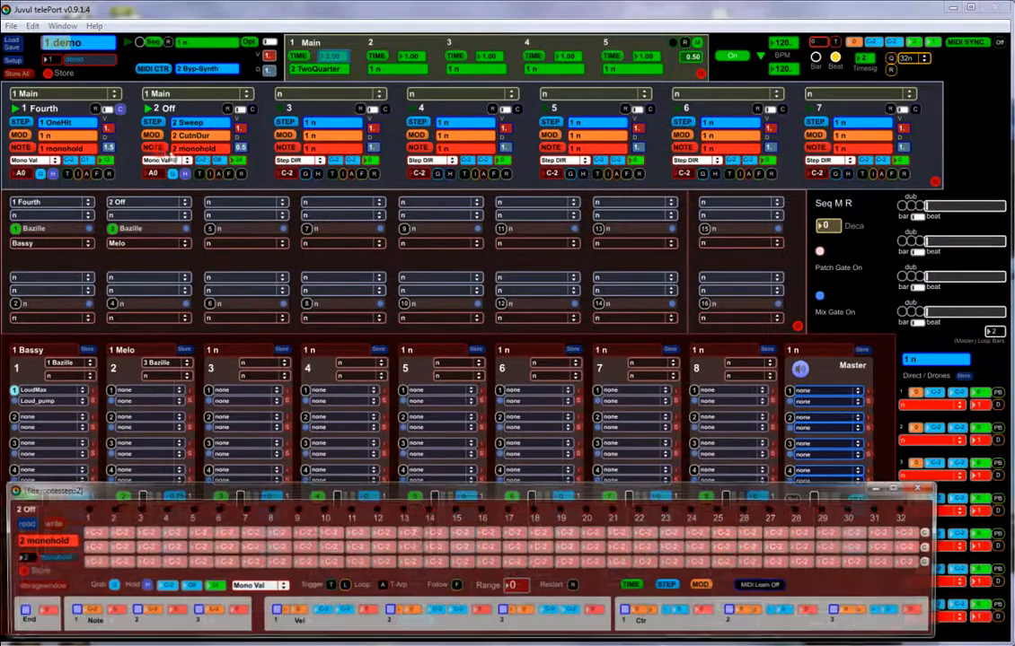
pyautogui.click(923, 488)
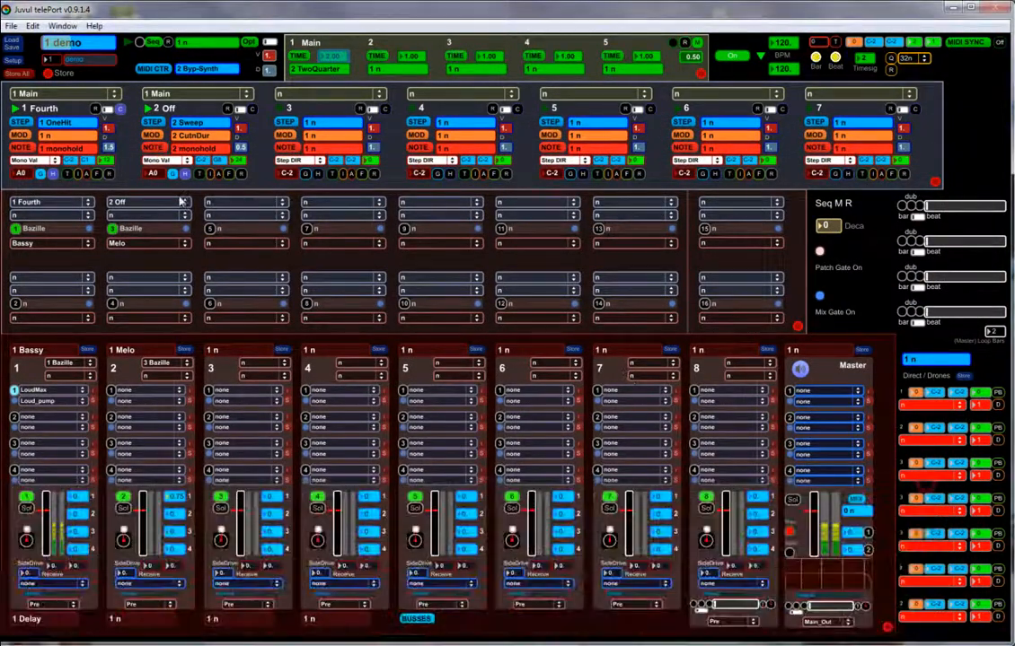
# Use MIDI learn in sequencer 2 Off's modulation editor to assign note A-1 to Note trigger 1.
pyautogui.click(153, 136)
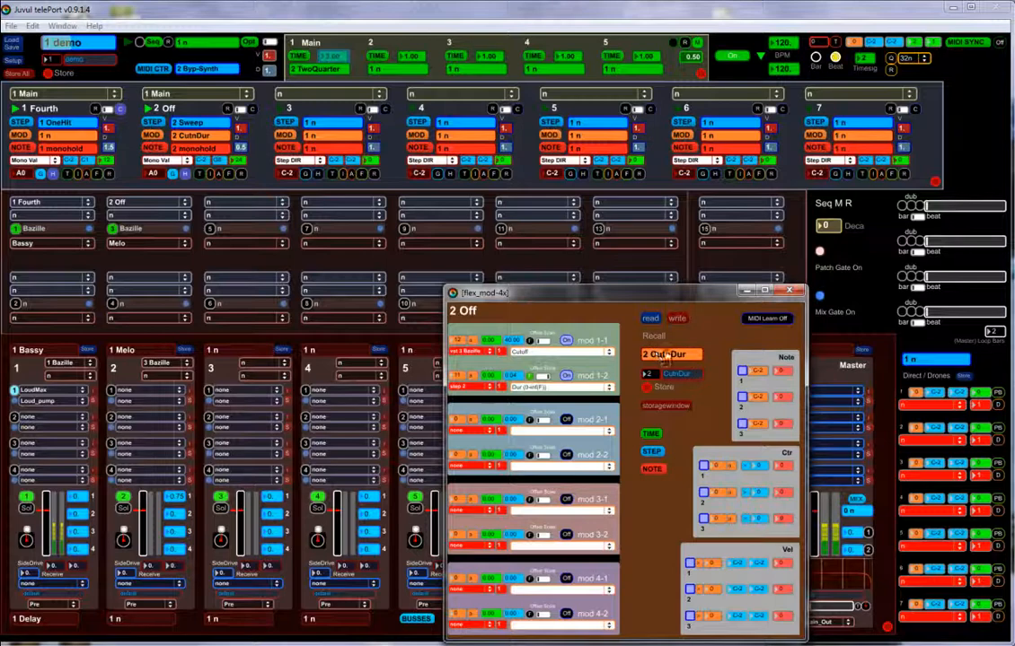
pyautogui.click(768, 320)
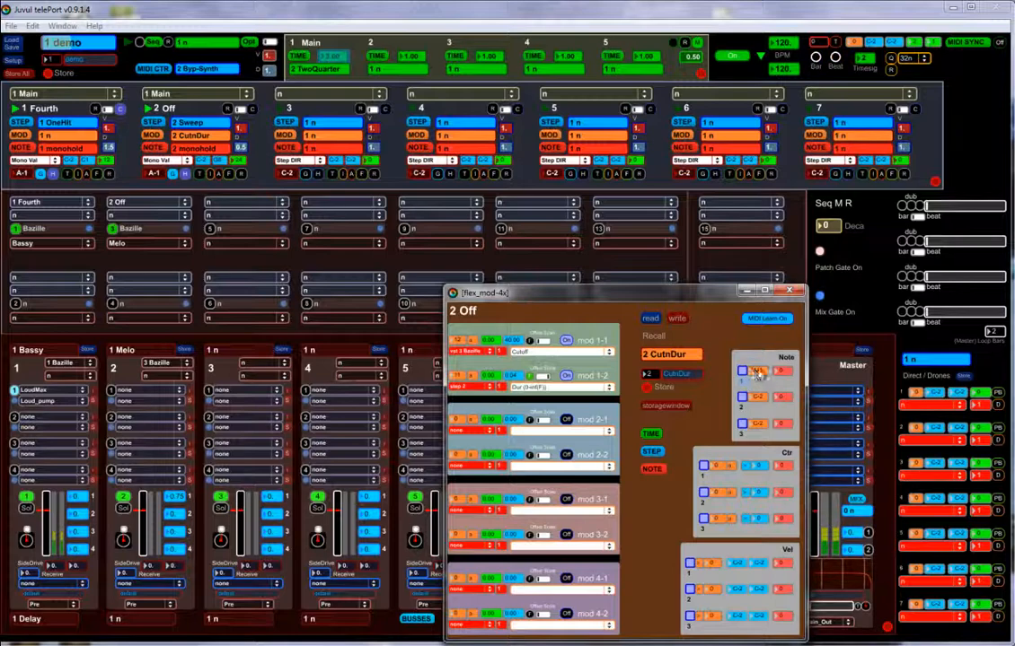
pyautogui.click(768, 319)
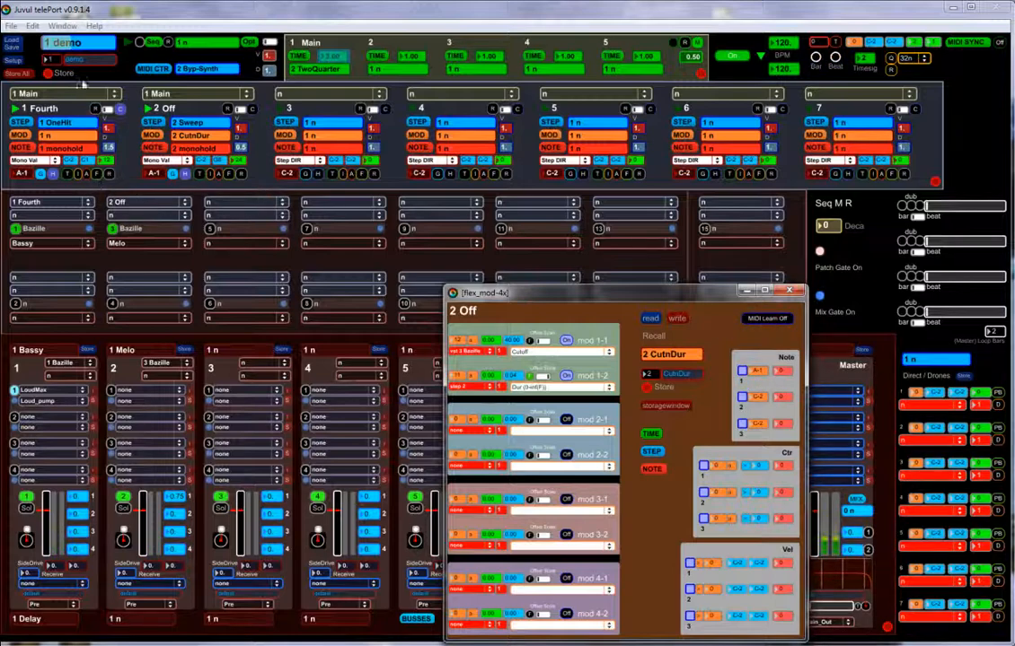
pyautogui.click(100, 12)
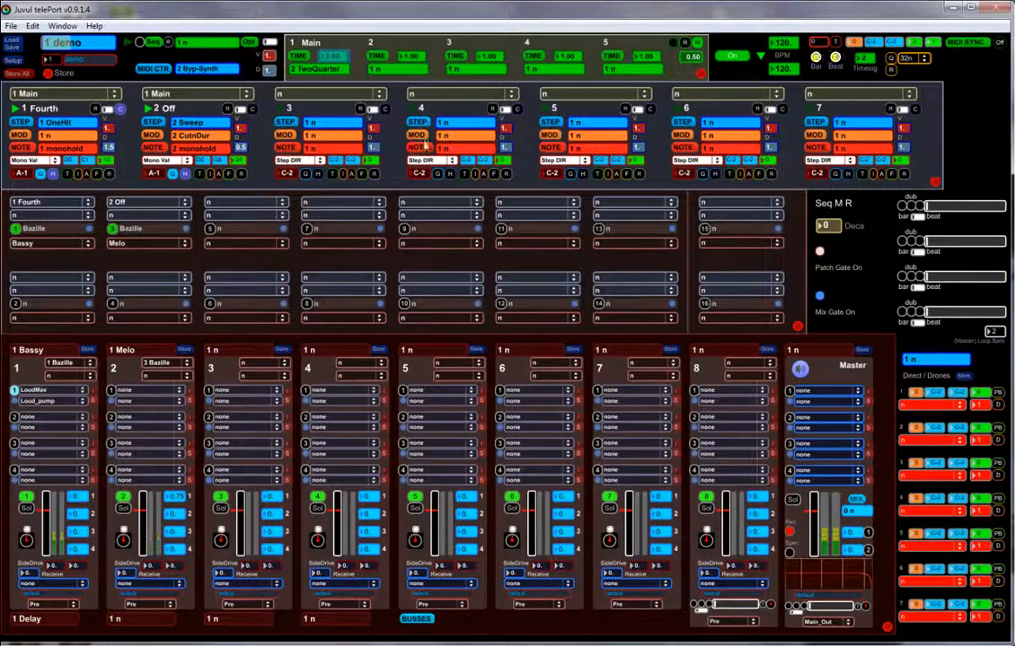
# Enable sequencer 2's A-1 modulation note trigger with target preset 2 and store modulation preset 1.
pyautogui.click(152, 135)
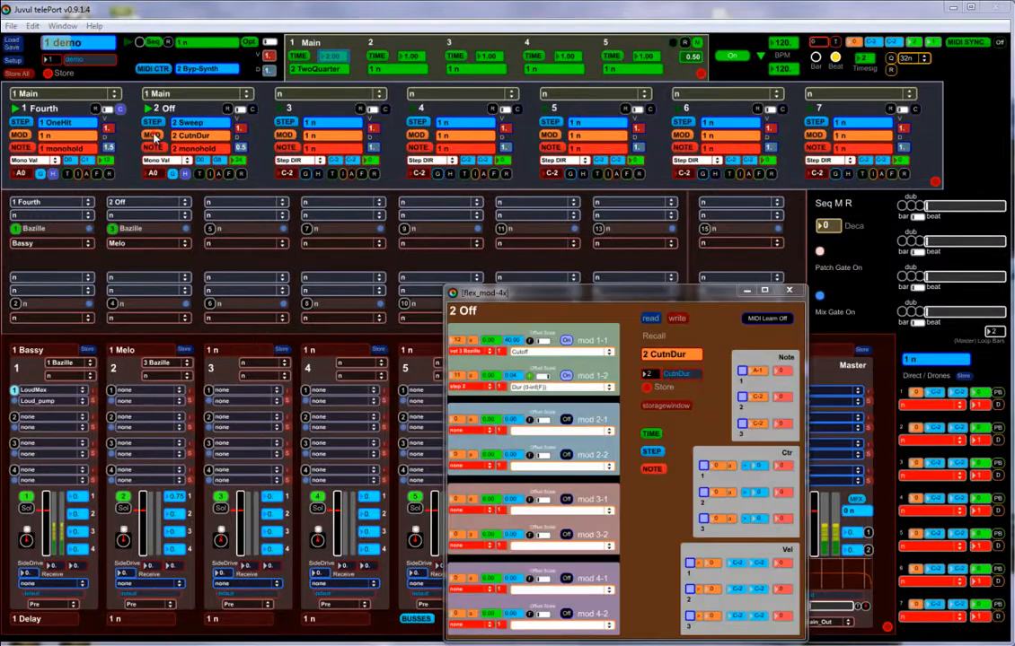
pyautogui.click(742, 372)
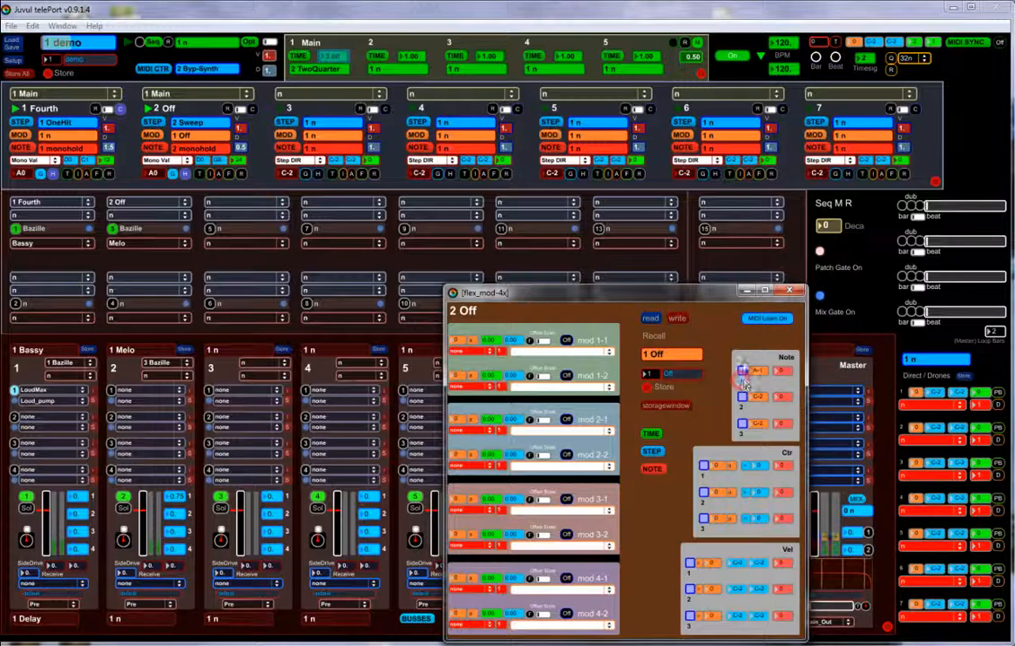
pyautogui.click(759, 319)
pyautogui.click(755, 322)
pyautogui.click(742, 370)
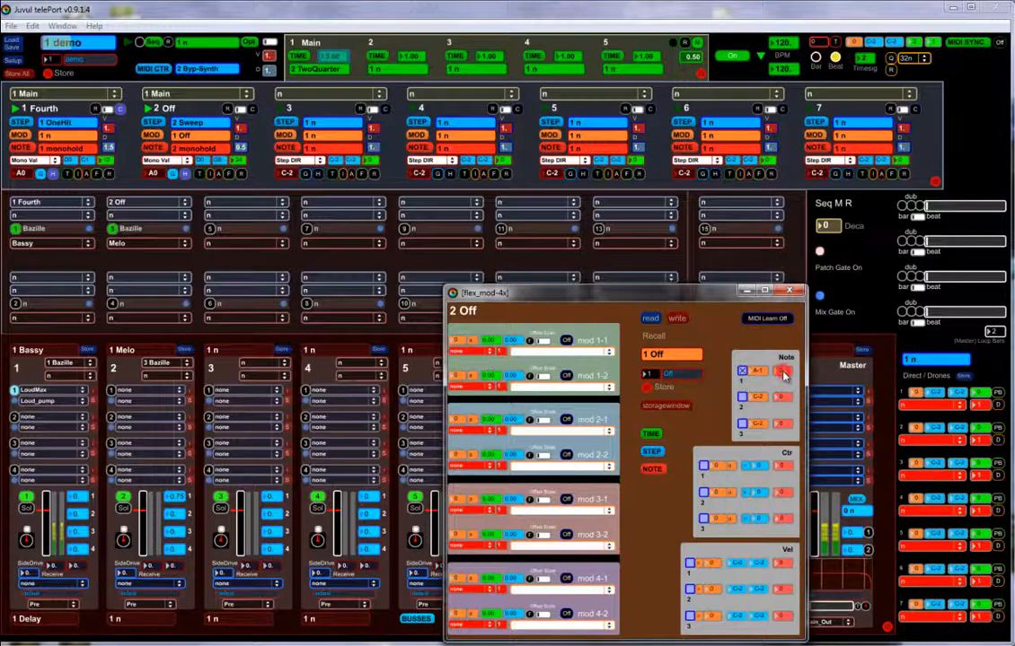
pyautogui.click(646, 388)
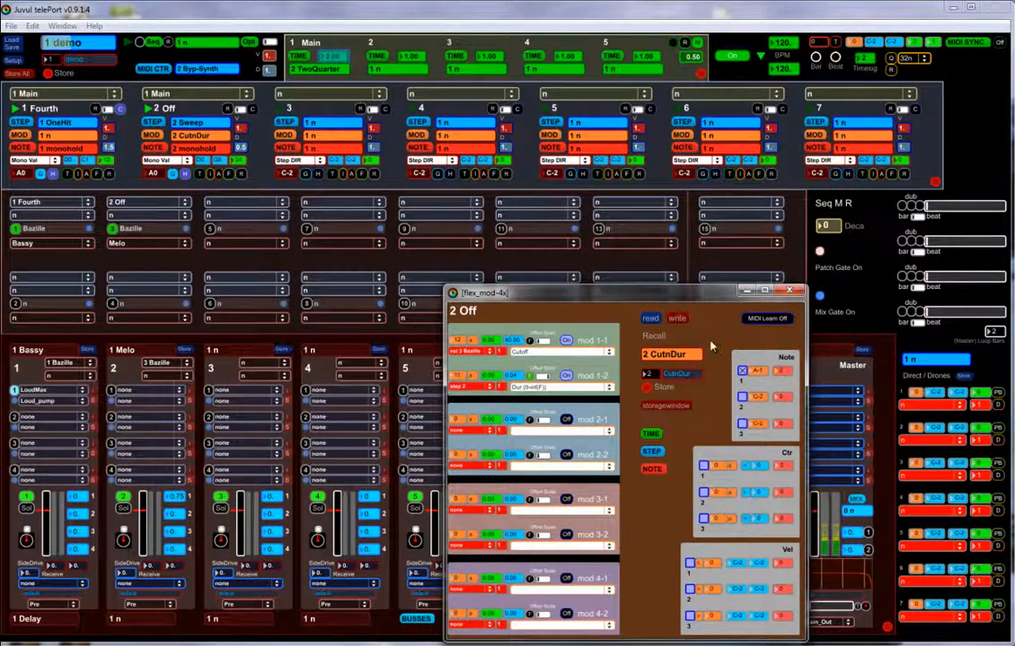
# Store sequencer 2's modulation settings in slot 1 as Dir and switch off mod 1-1 and mod 1-2.
pyautogui.moveTo(655, 375); pyautogui.dragTo(657, 379)
pyautogui.click(646, 388)
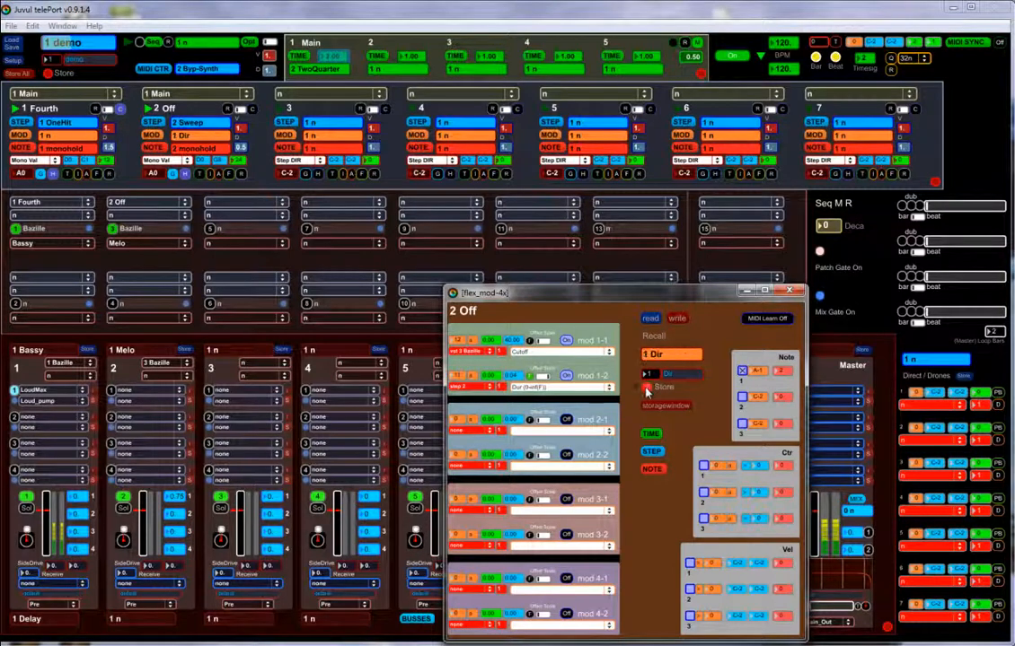
pyautogui.click(566, 343)
pyautogui.click(566, 378)
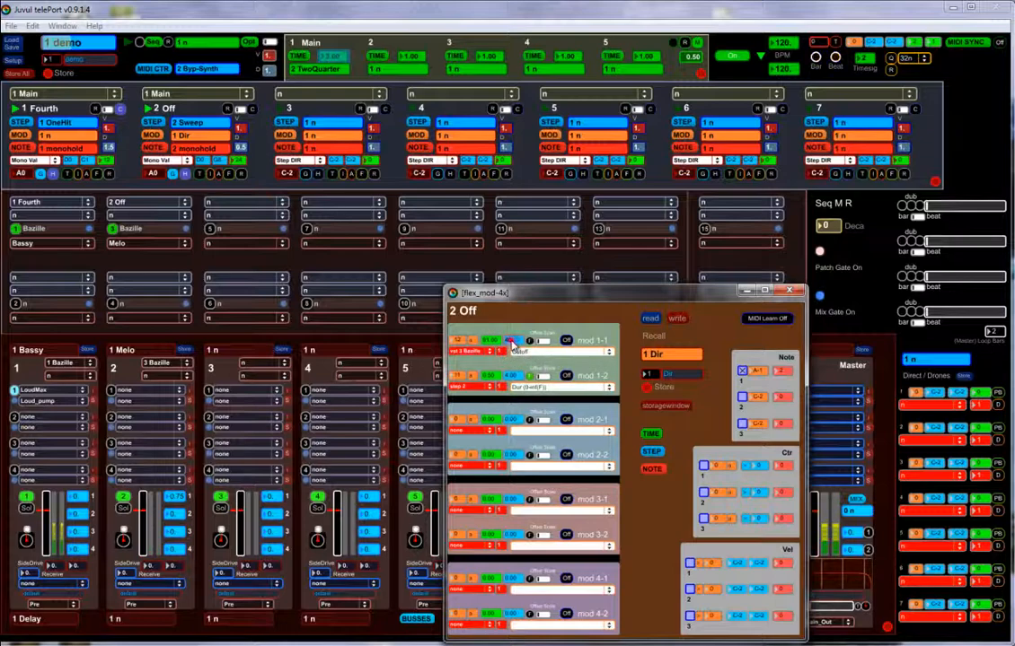
pyautogui.click(689, 337)
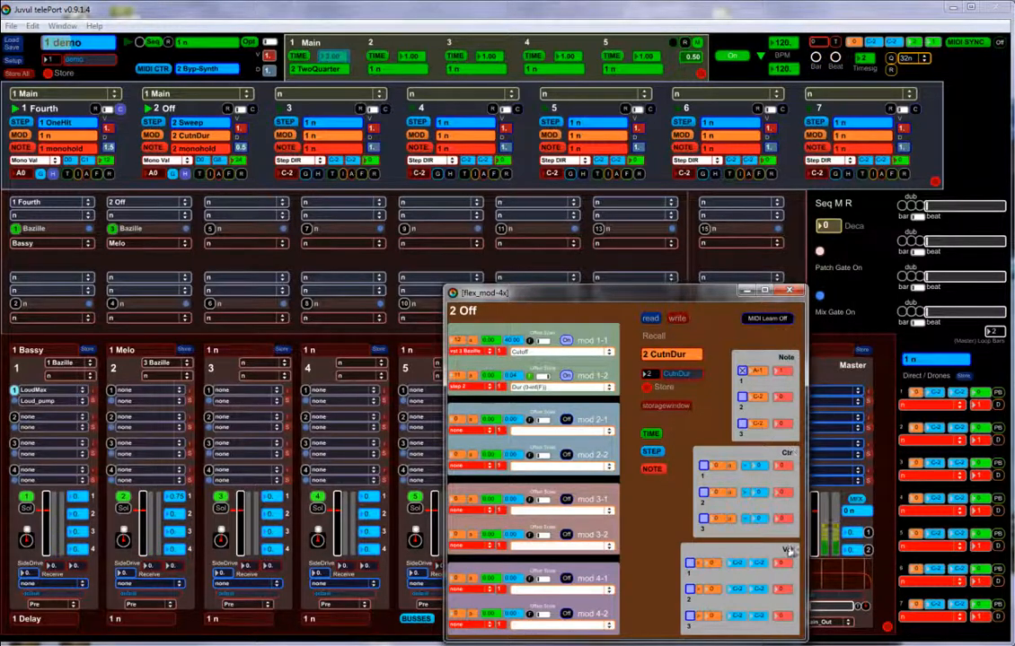
# Use MIDI learn to assign note C1 with velocity 44 to Vel trigger 1 and controller 32 with value 115 to Ctr trigger 1.
pyautogui.click(766, 318)
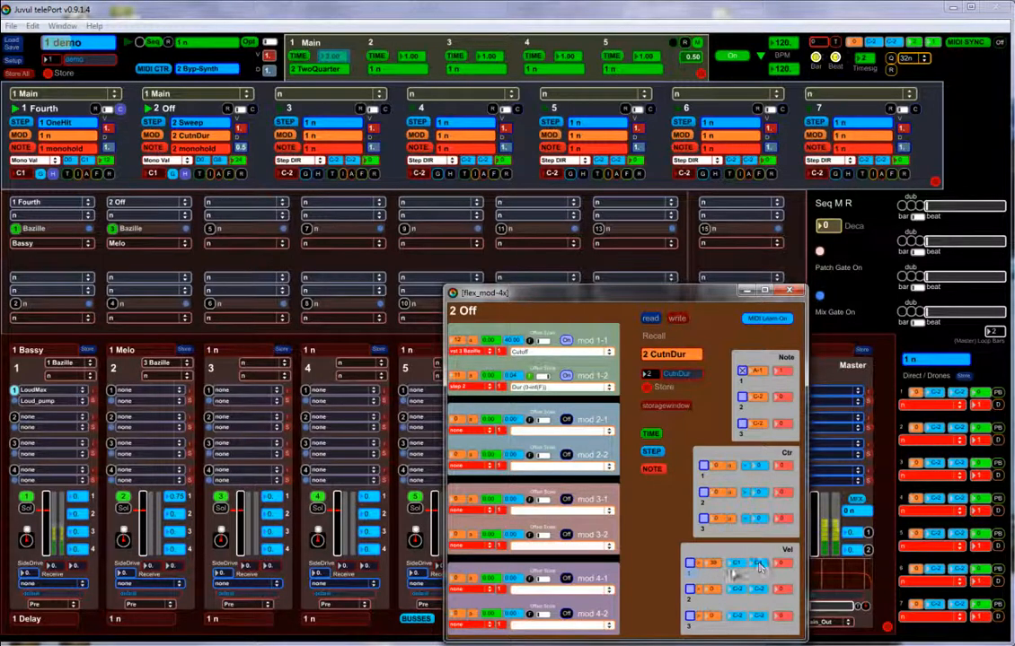
pyautogui.click(702, 480)
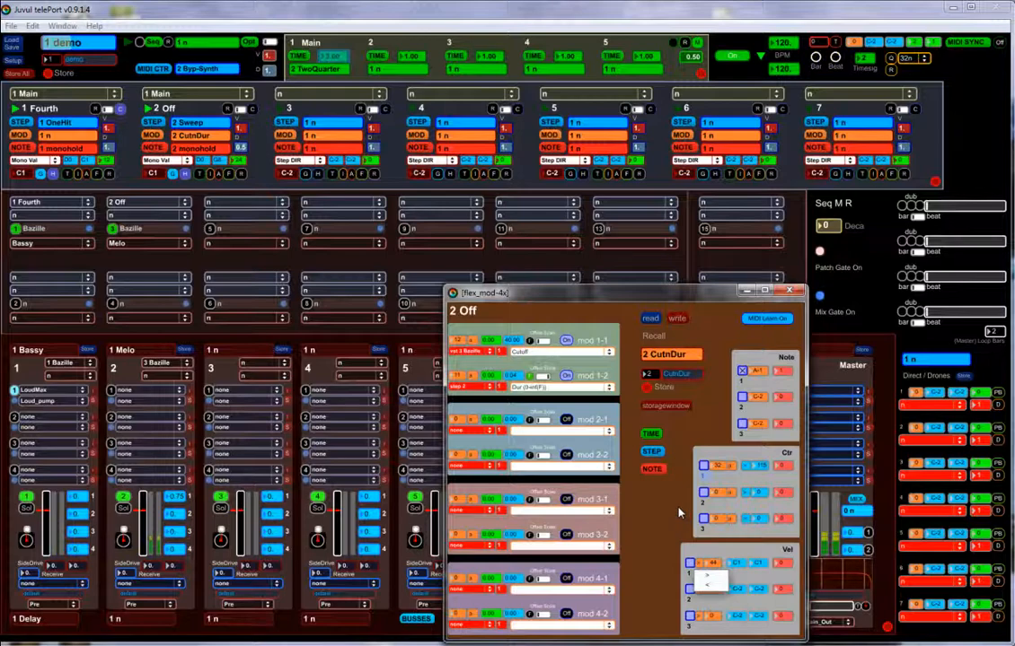
pyautogui.click(765, 322)
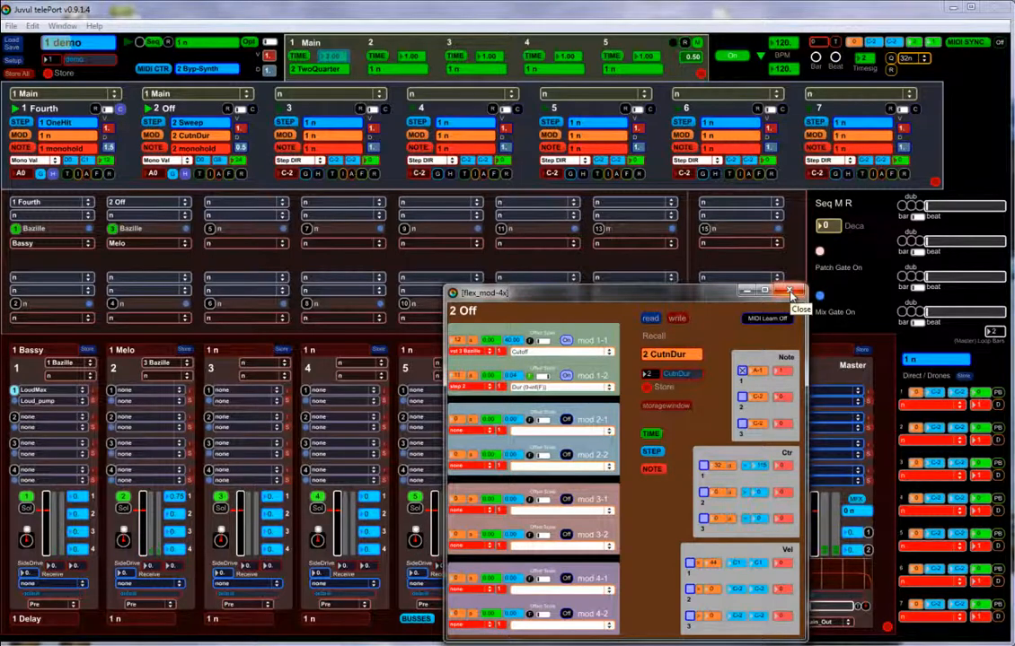
pyautogui.click(790, 292)
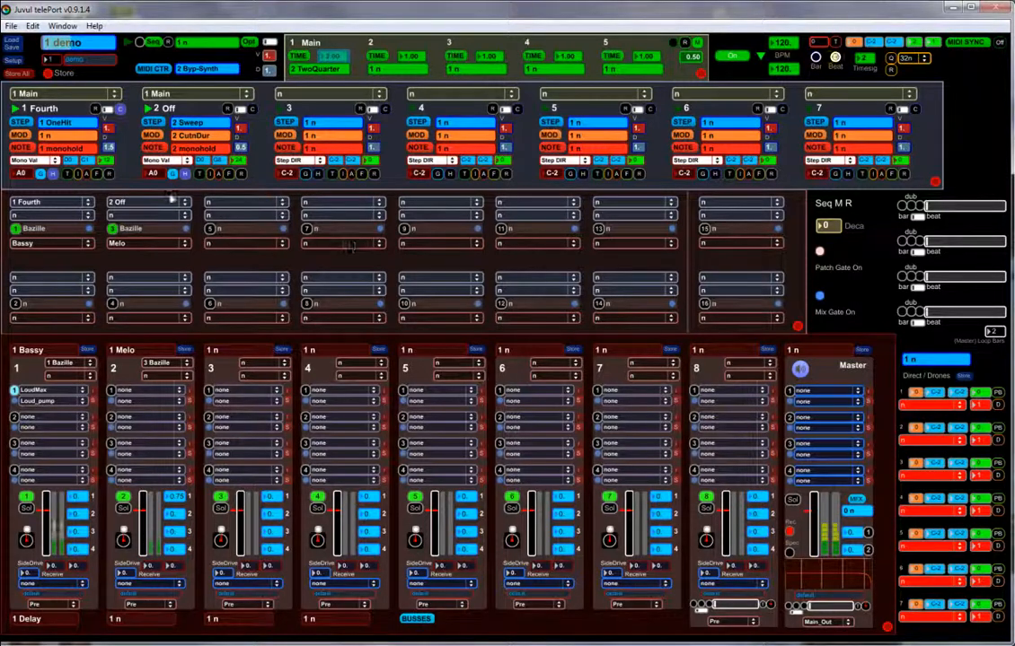
# Turn on all steps of sequencer 1 Fourth and add a slightly lower second-step point to its duration curve.
pyautogui.click(20, 123)
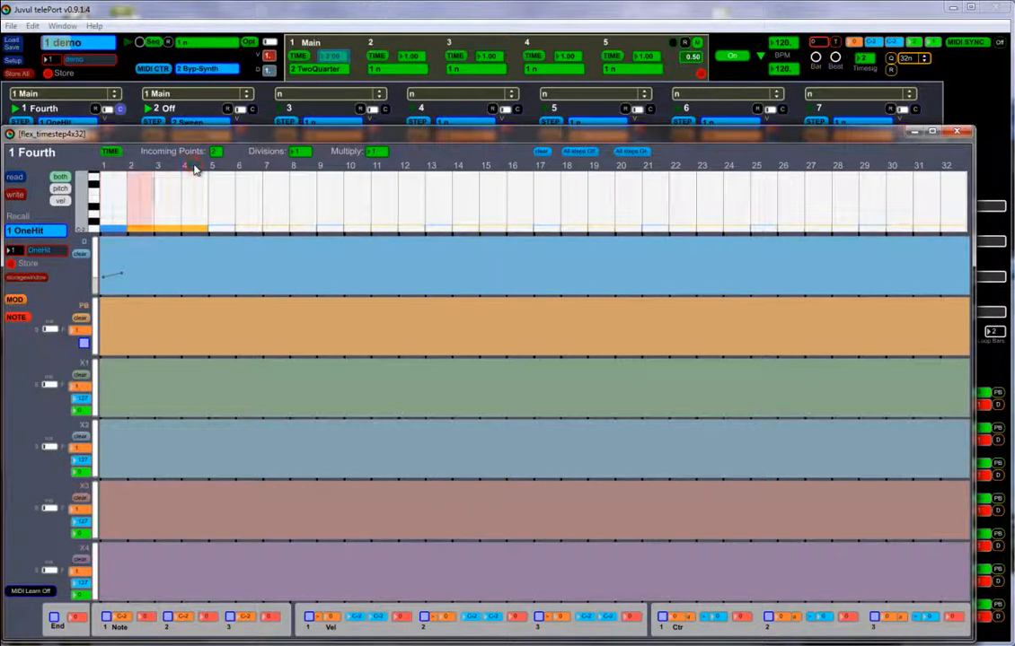
pyautogui.click(631, 154)
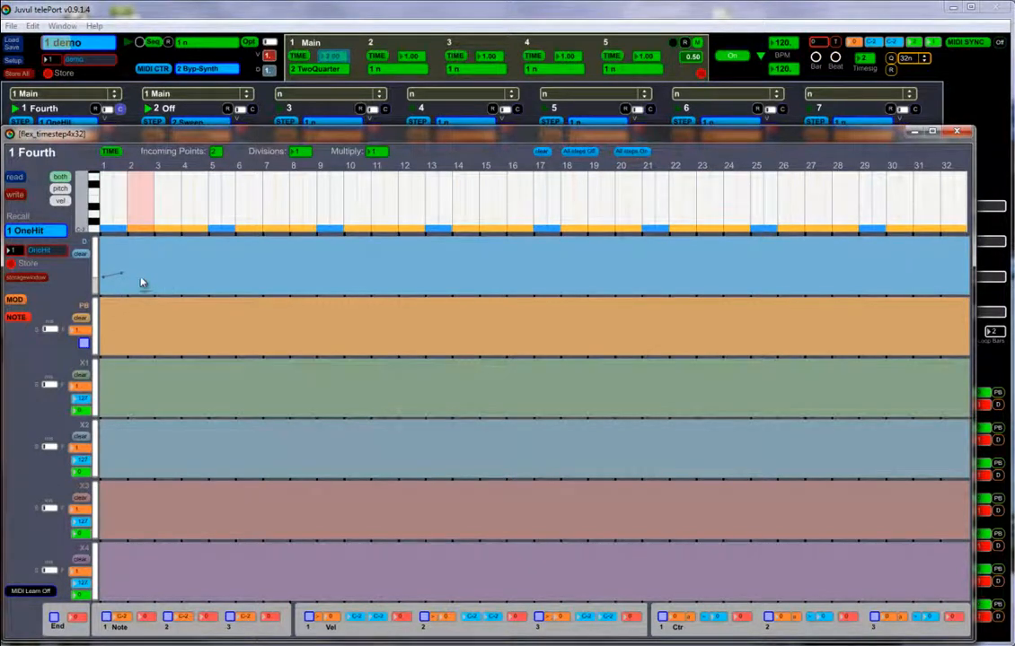
pyautogui.moveTo(150, 272); pyautogui.dragTo(149, 281)
# Rename sequencer 1's step preset 1 as AllOn, store it and close the step editor.
pyautogui.moveTo(60, 251); pyautogui.dragTo(7, 250)
pyautogui.write('AllOn')
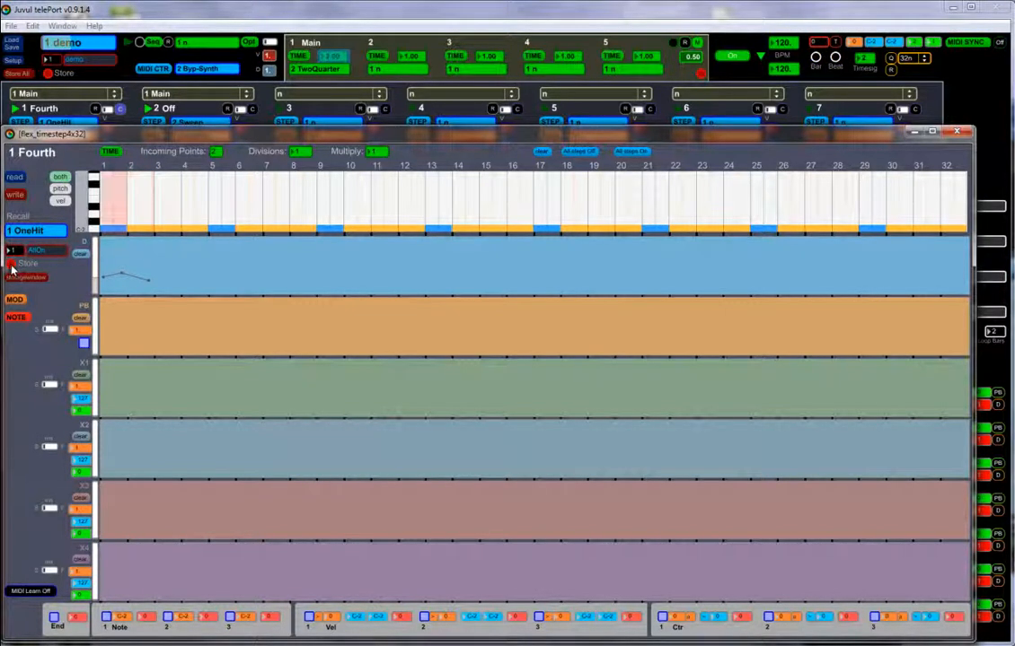
pyautogui.click(11, 264)
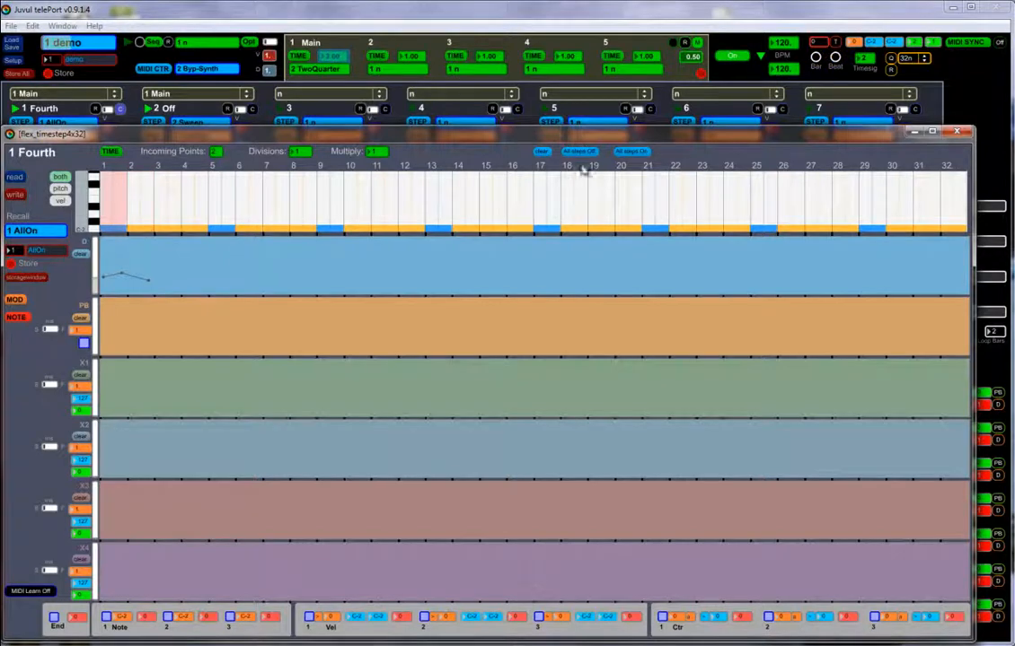
pyautogui.click(840, 122)
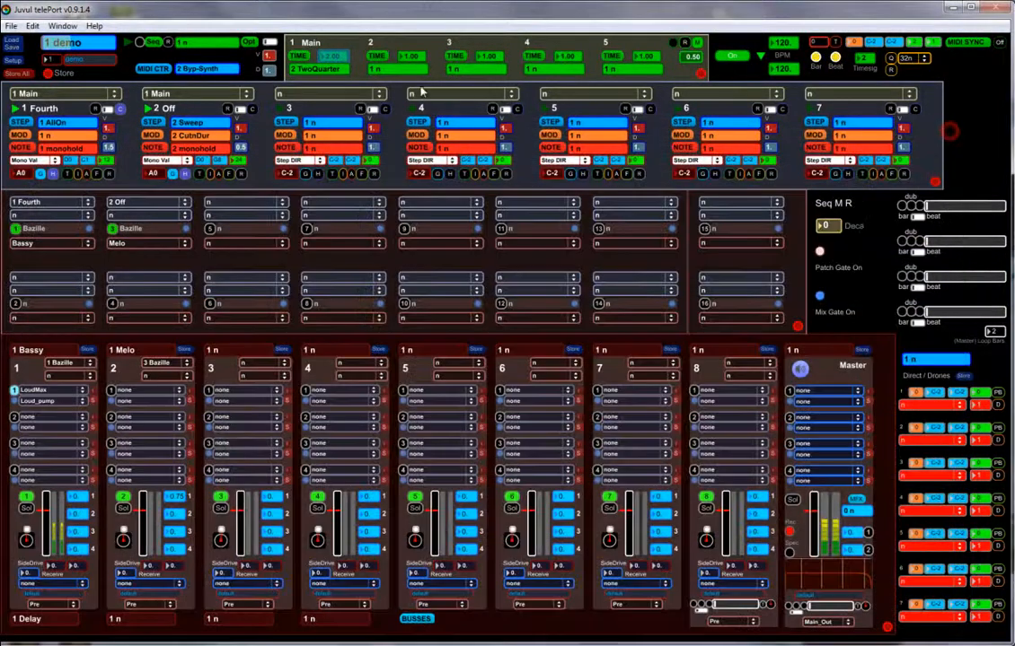
# Recall the Main time route's Tweak preset and add a third time point at 720 with snapping set to 16n.
pyautogui.click(294, 66)
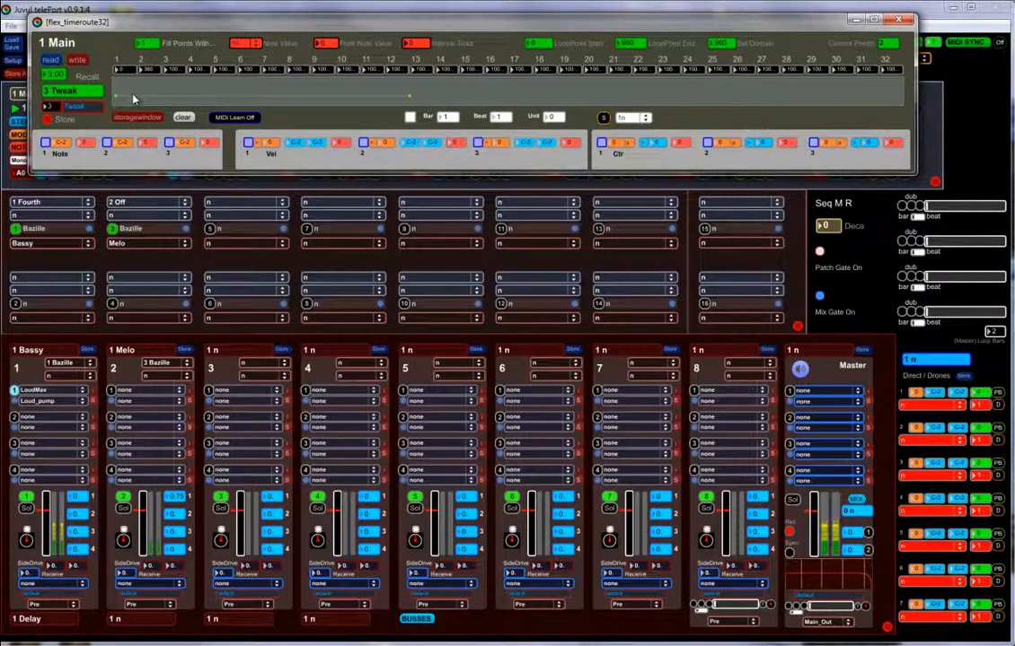
pyautogui.click(641, 119)
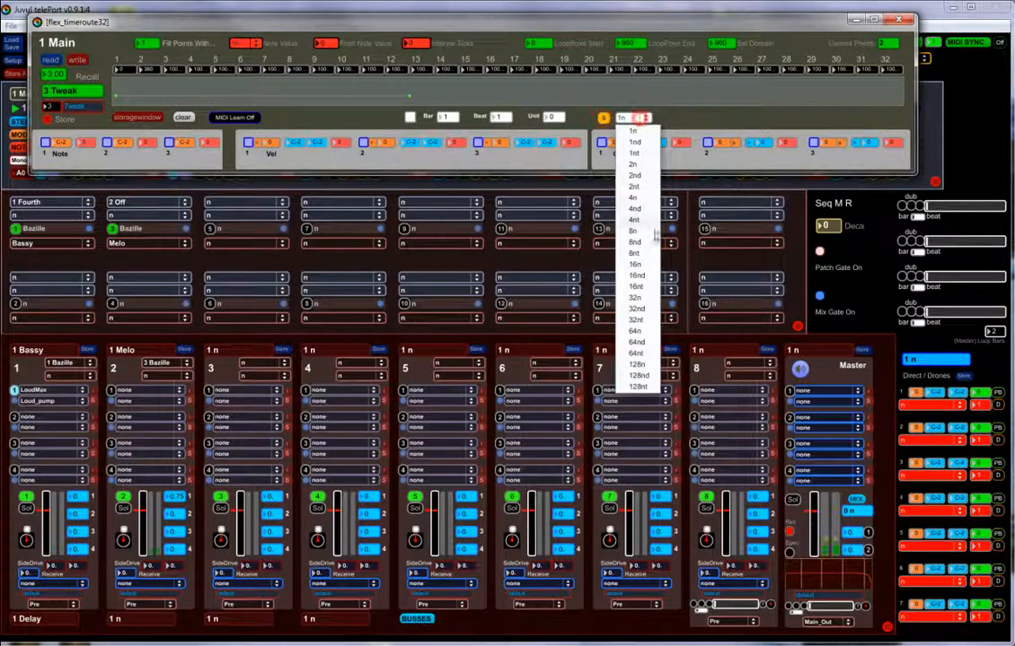
pyautogui.click(641, 263)
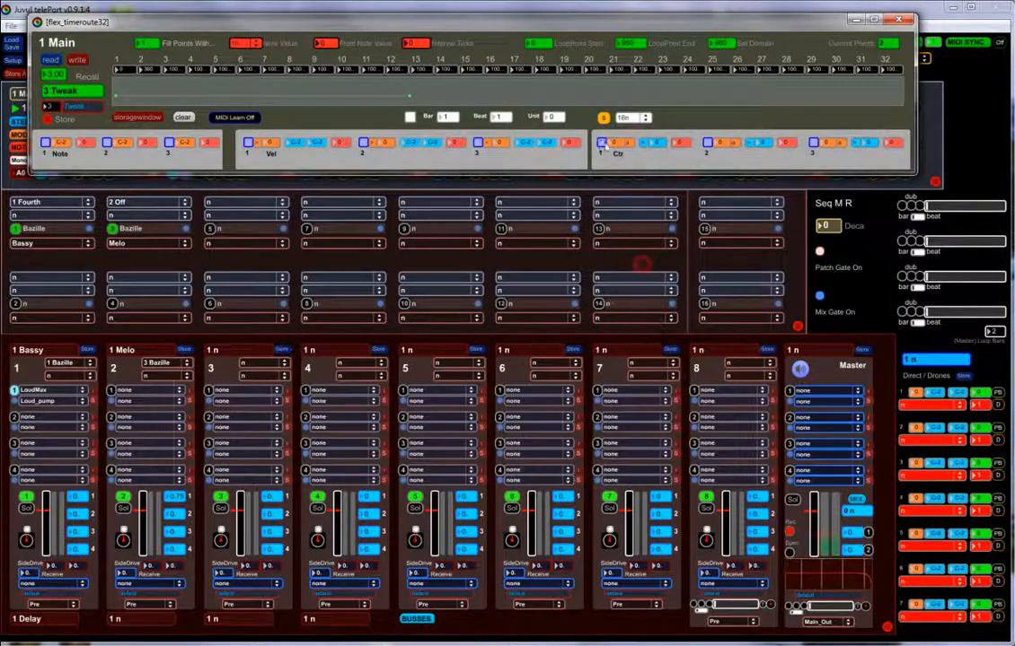
pyautogui.click(625, 96)
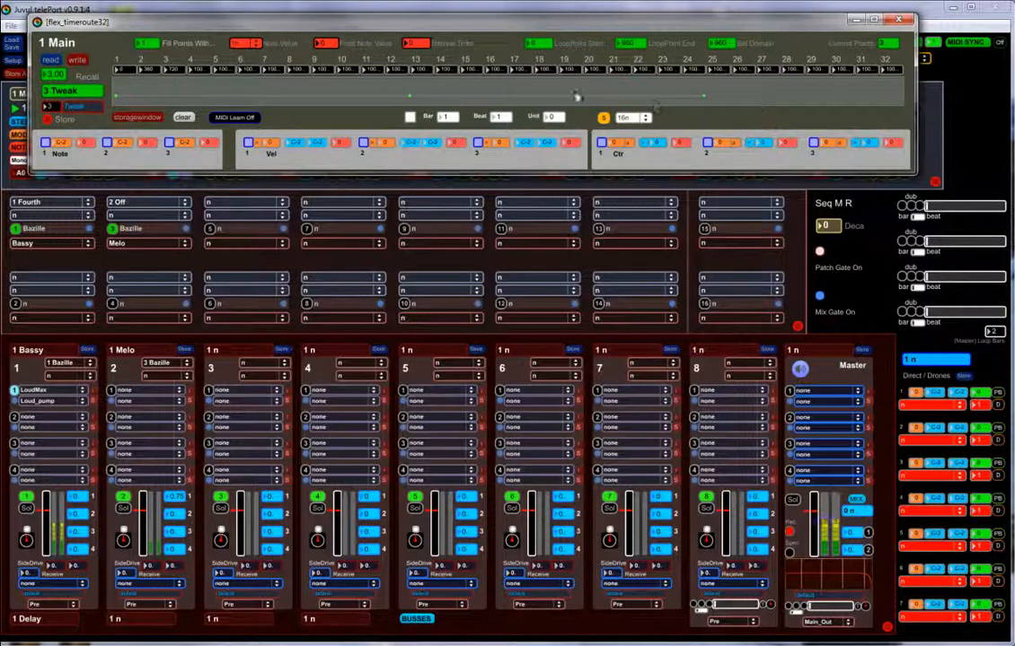
# Store the Main time route's three-point timing as preset 4 named Triple and recall it.
pyautogui.moveTo(386, 25); pyautogui.dragTo(392, 185)
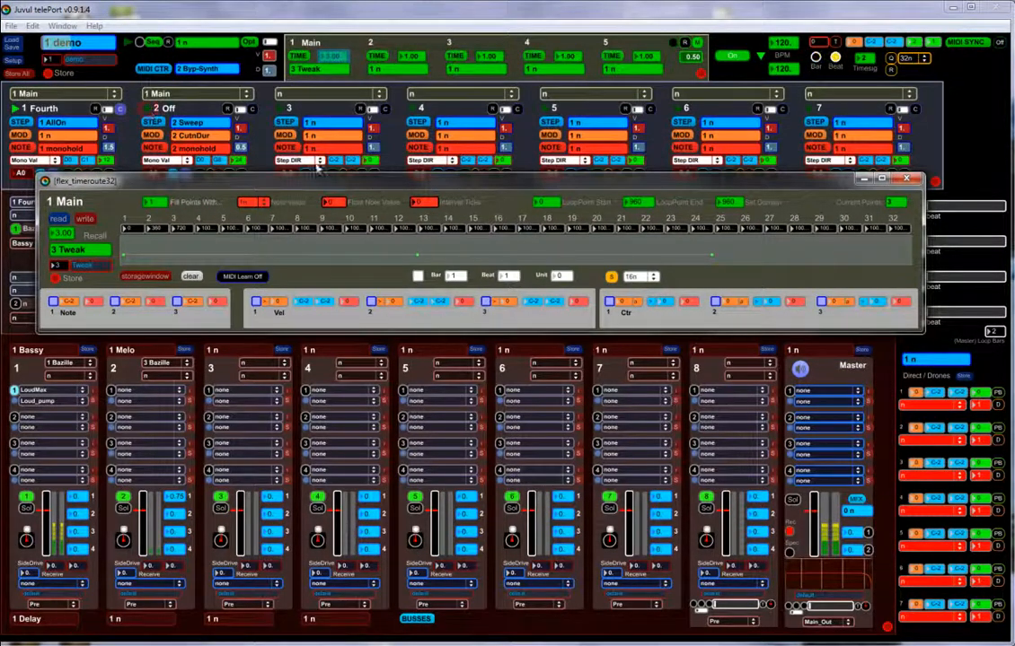
pyautogui.moveTo(324, 184); pyautogui.dragTo(330, 83)
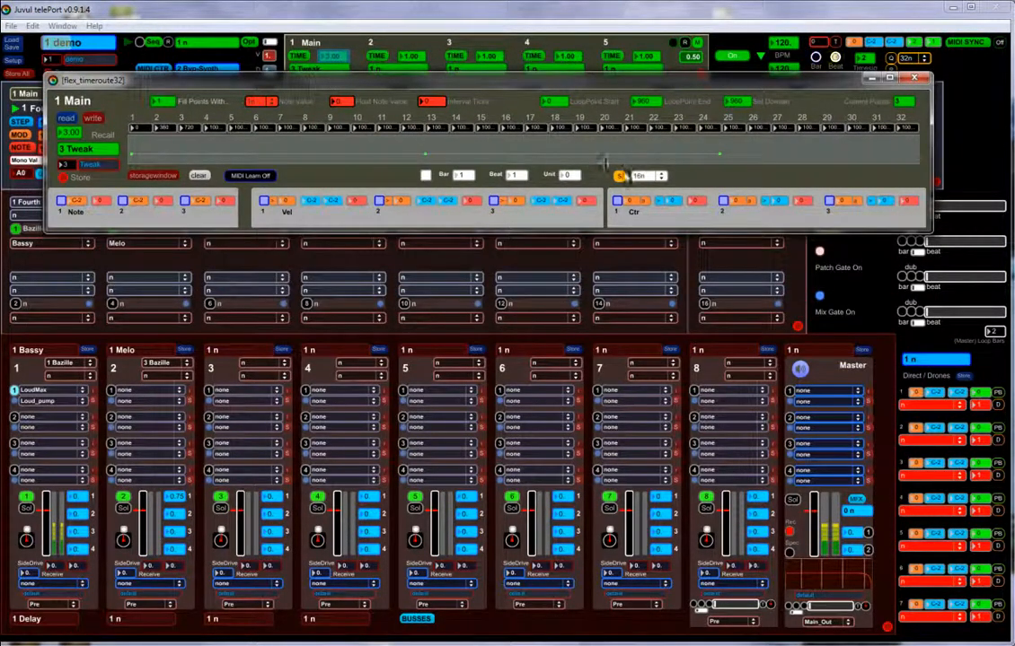
pyautogui.click(65, 165)
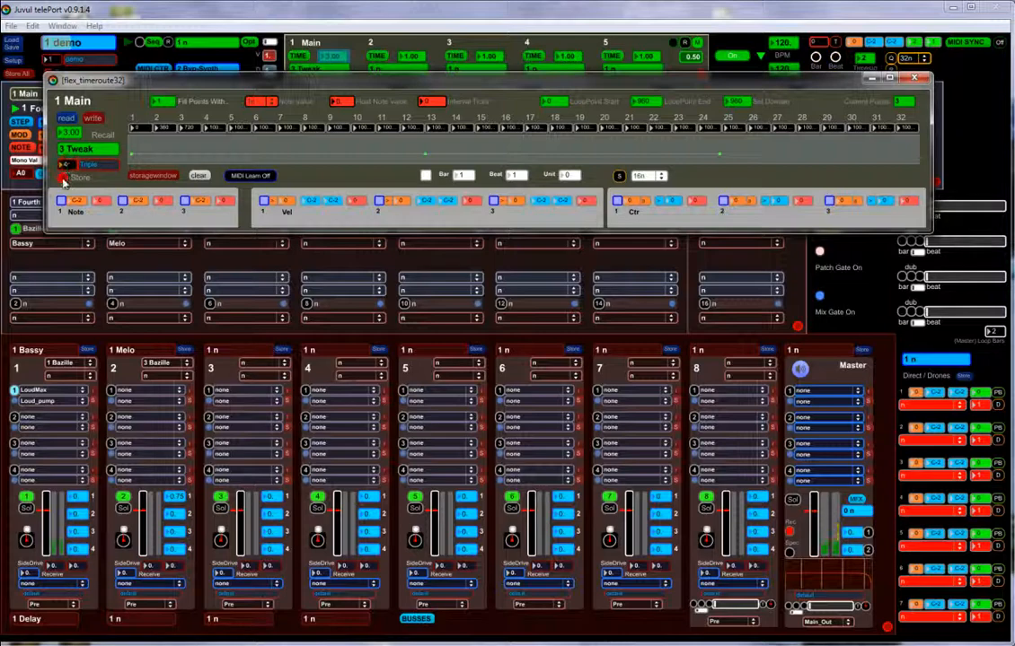
pyautogui.click(75, 153)
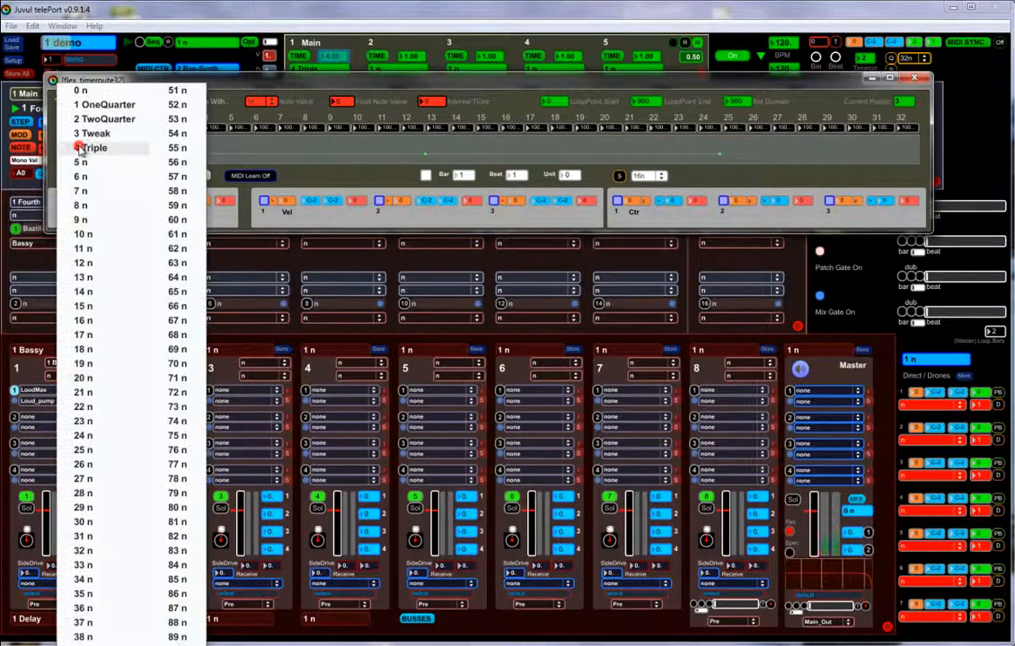
# Recall the Main time route's Tweak preset, open sequencer 1's step editor, and switch the time route to Triple.
pyautogui.click(101, 137)
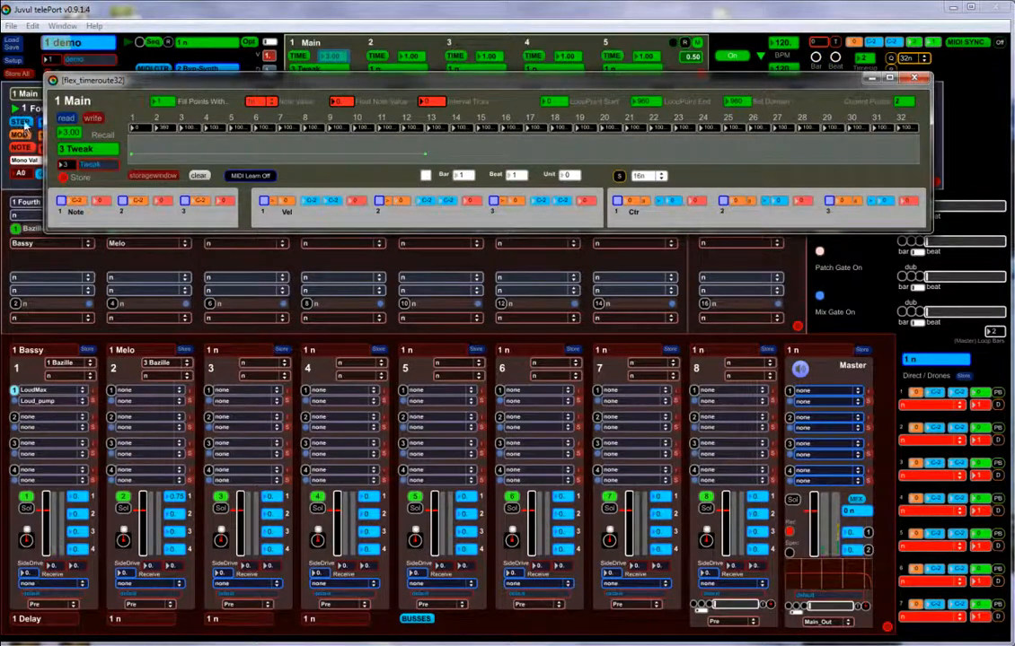
pyautogui.click(23, 122)
pyautogui.click(130, 128)
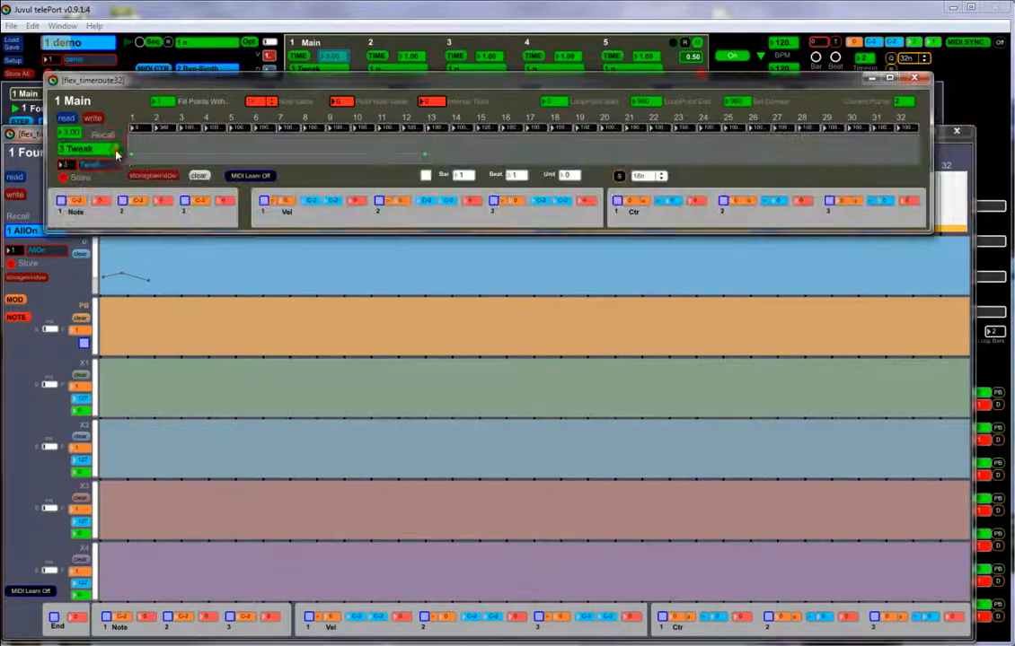
pyautogui.click(94, 153)
pyautogui.click(96, 161)
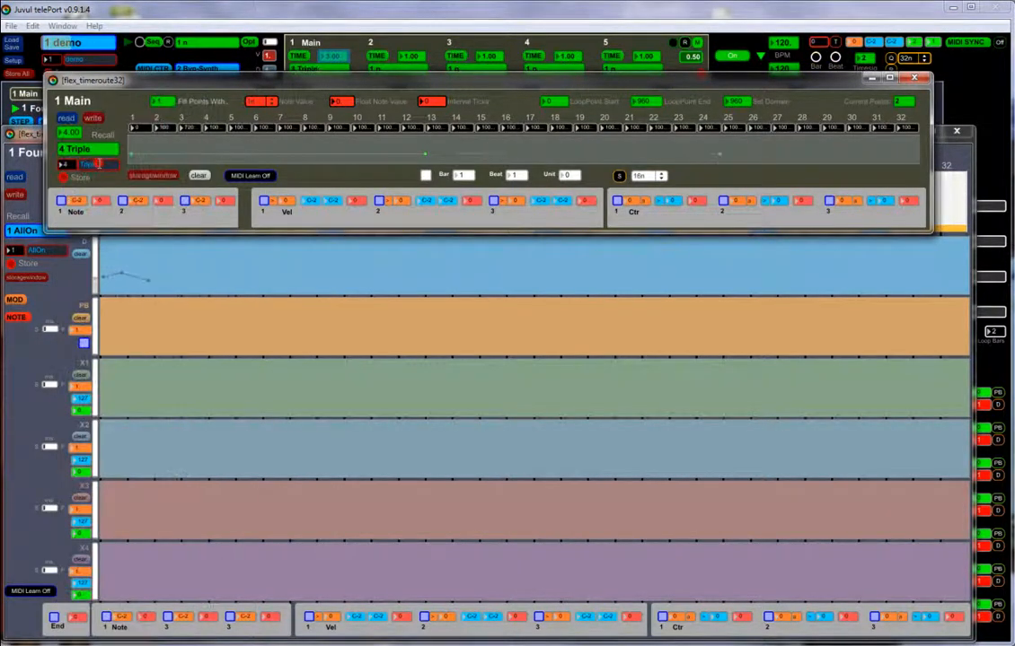
pyautogui.moveTo(173, 83); pyautogui.dragTo(176, 287)
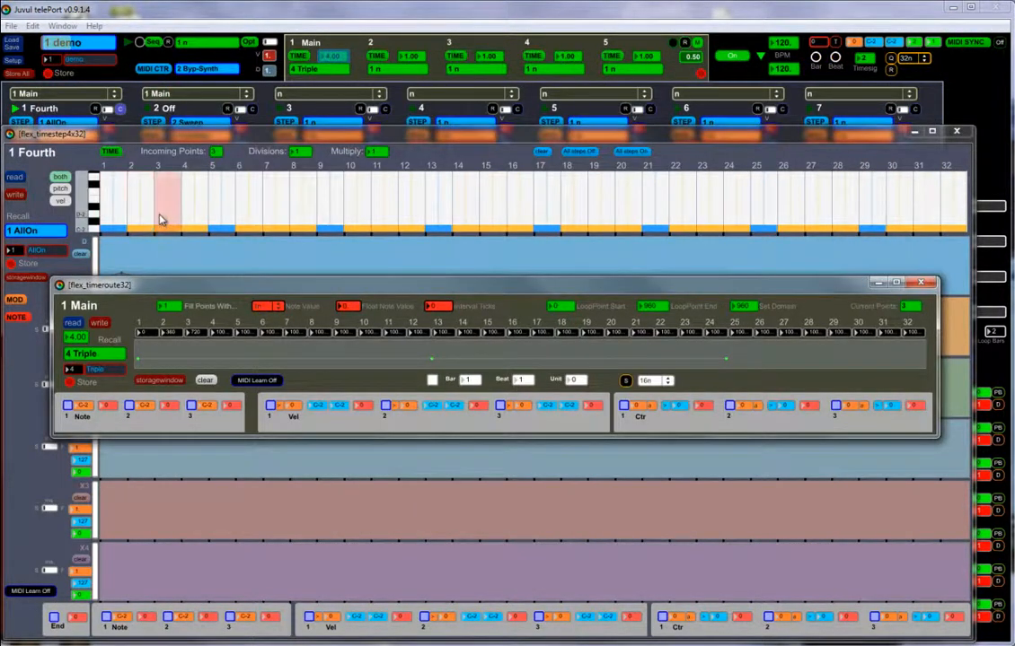
# Recall the Main time route's TwoQuarter preset and close both the step editor and the time route editor.
pyautogui.click(94, 353)
pyautogui.click(101, 322)
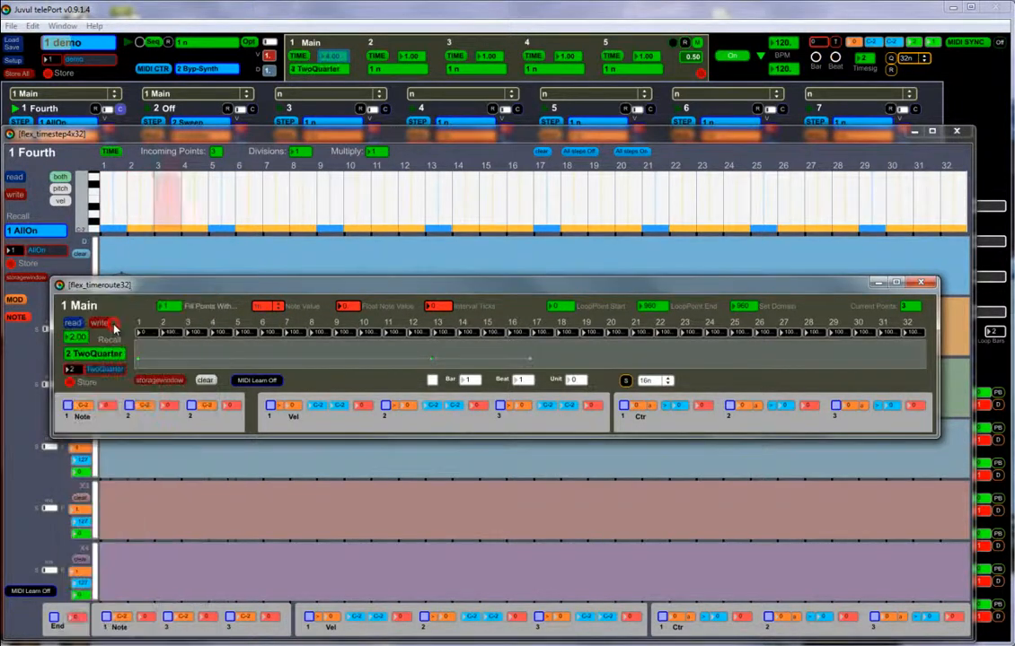
pyautogui.moveTo(206, 297); pyautogui.dragTo(222, 77)
pyautogui.click(957, 133)
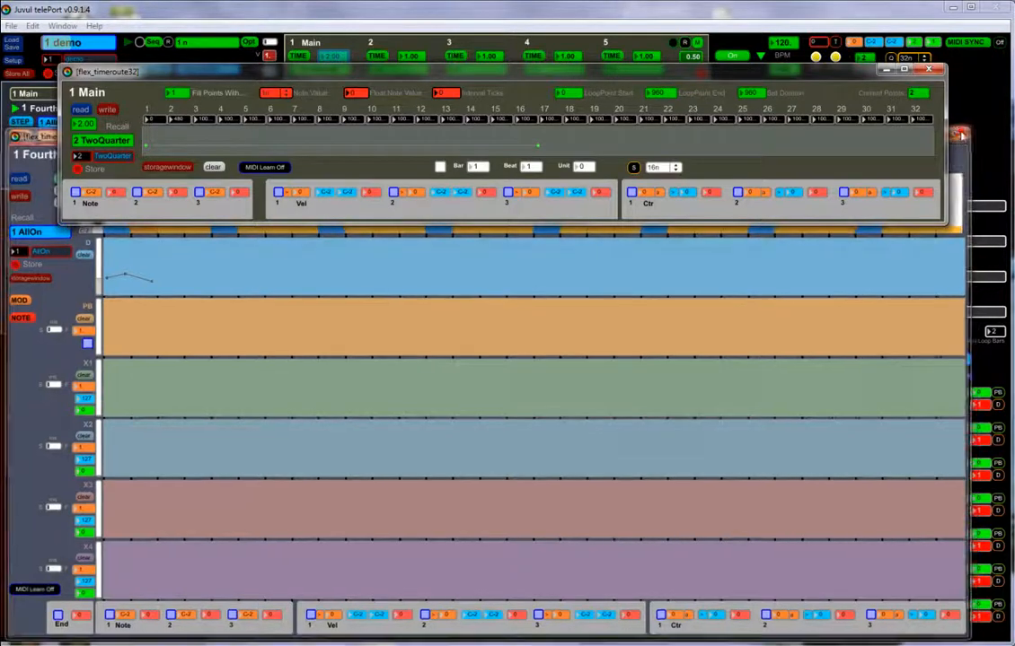
pyautogui.click(930, 71)
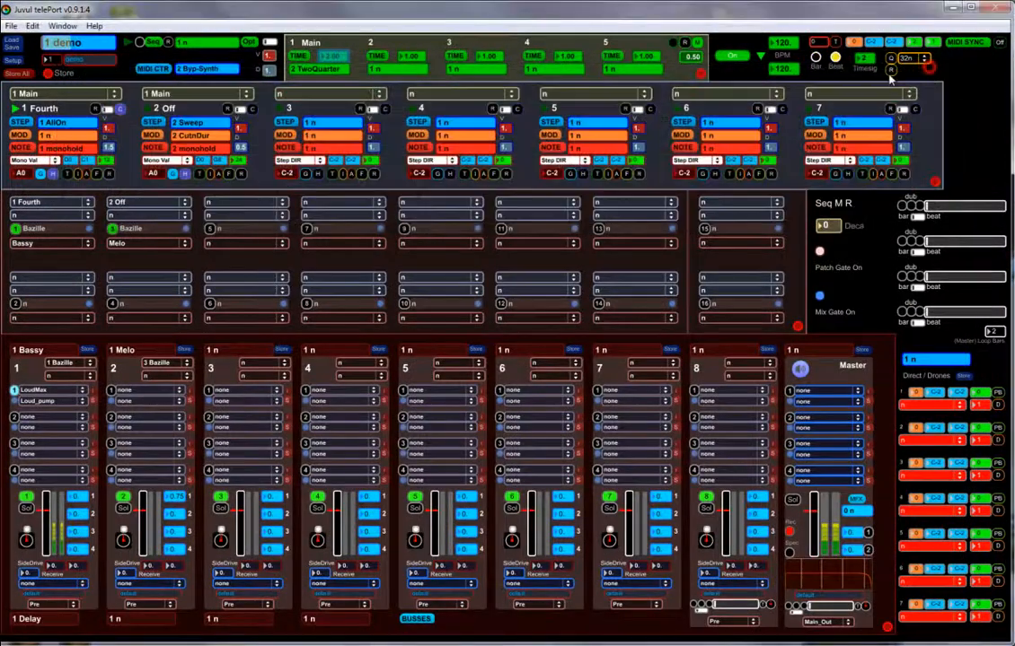
# Assign MIDI controller 16 in slot 6 to the sys Time_1 parameter, store the Byp-Synth assignments and close them.
pyautogui.click(142, 70)
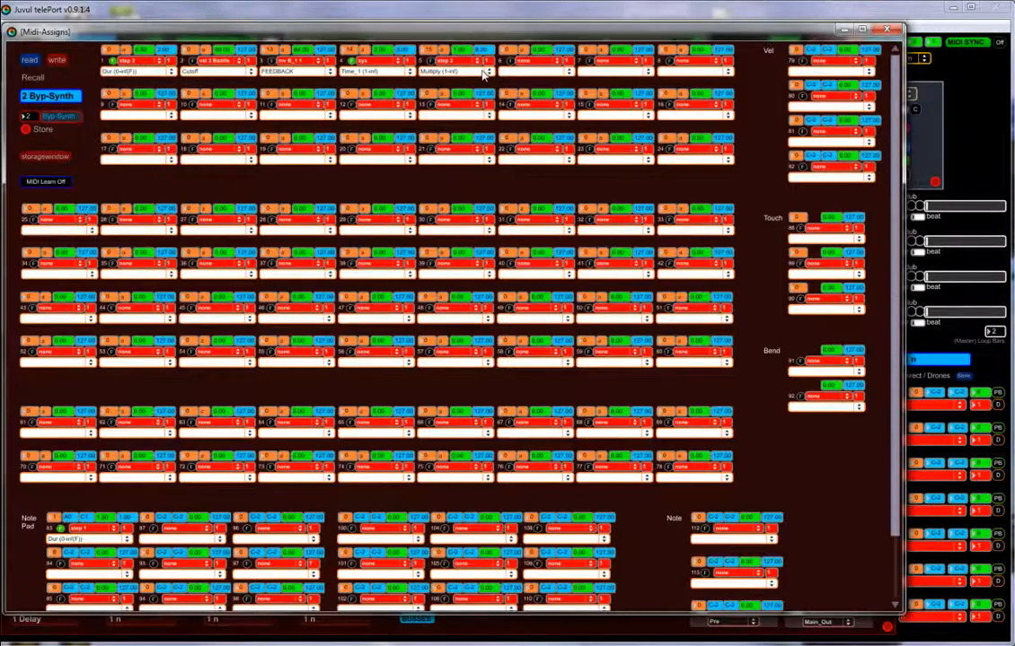
pyautogui.click(539, 65)
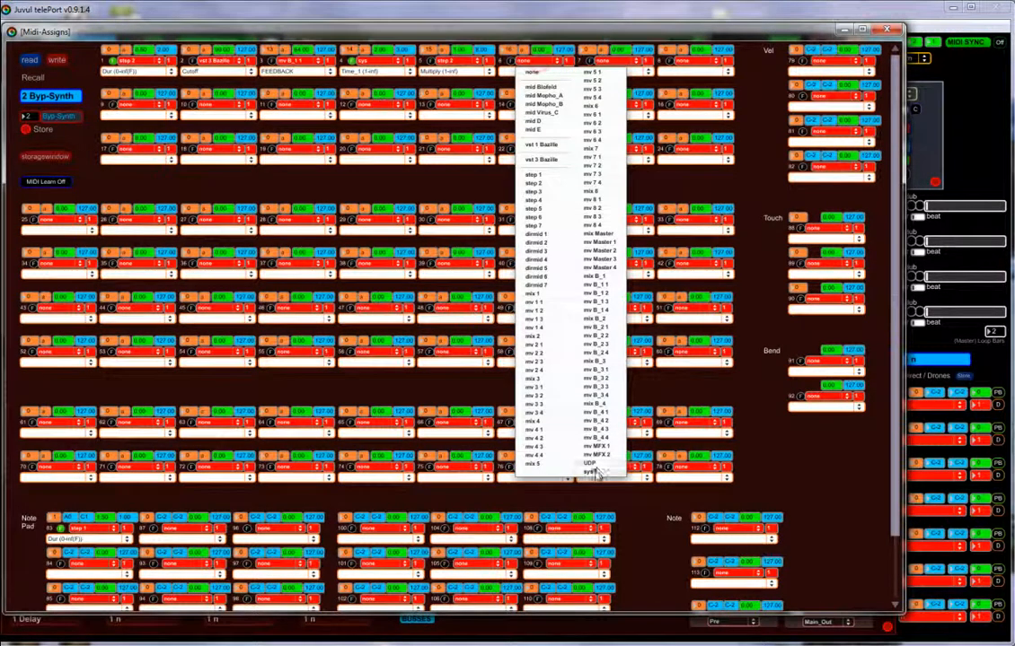
pyautogui.click(528, 421)
pyautogui.click(529, 76)
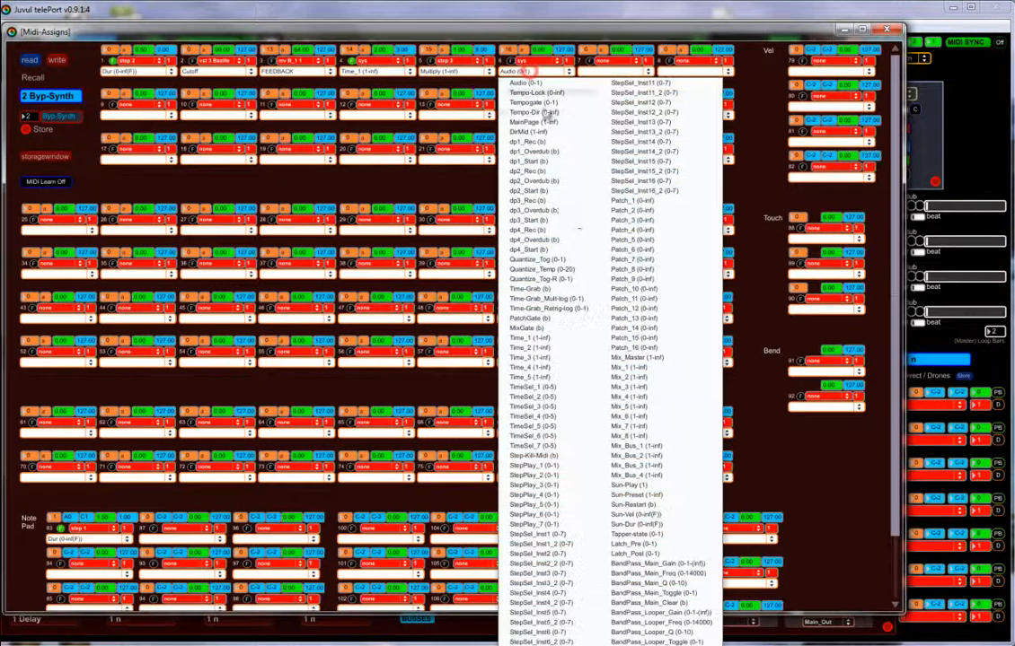
pyautogui.click(542, 344)
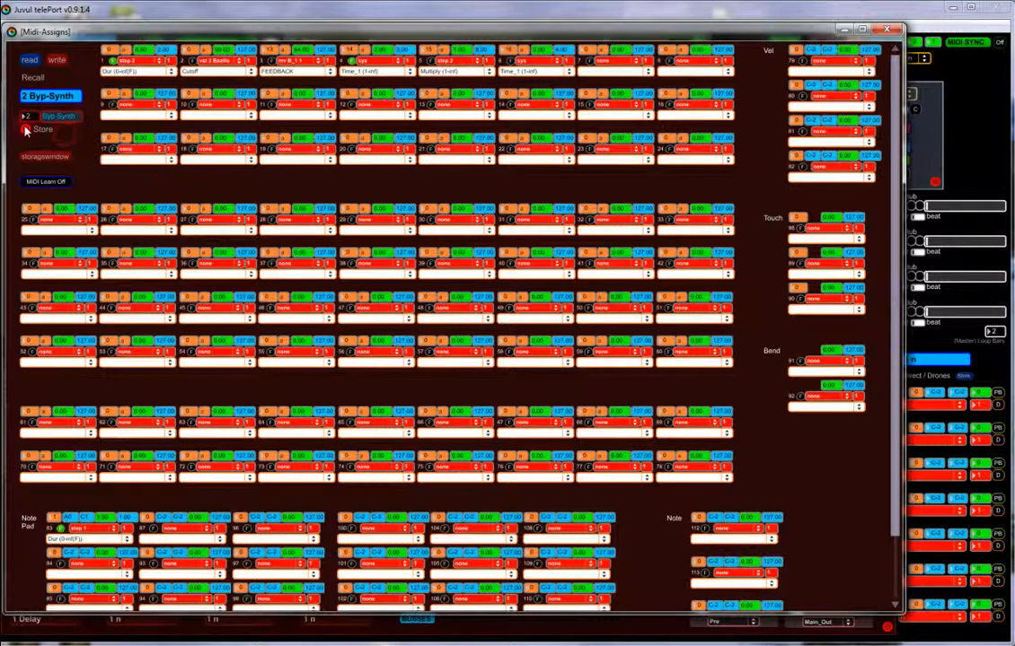
pyautogui.click(887, 29)
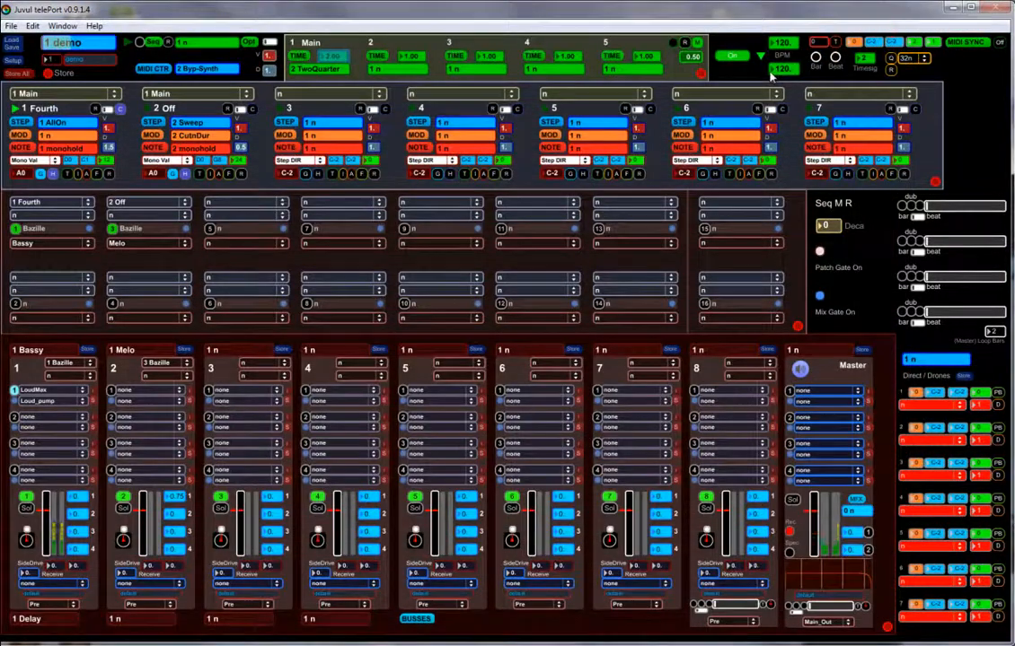
# Review the timing points of the Main time route's TwoQuarter preset.
pyautogui.click(302, 56)
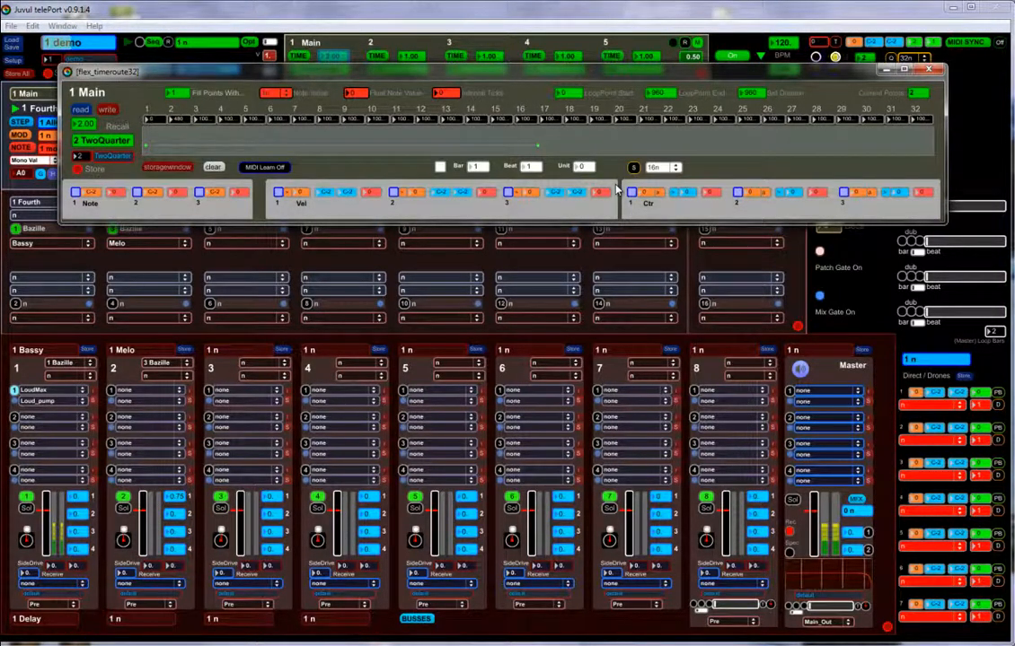
pyautogui.click(939, 69)
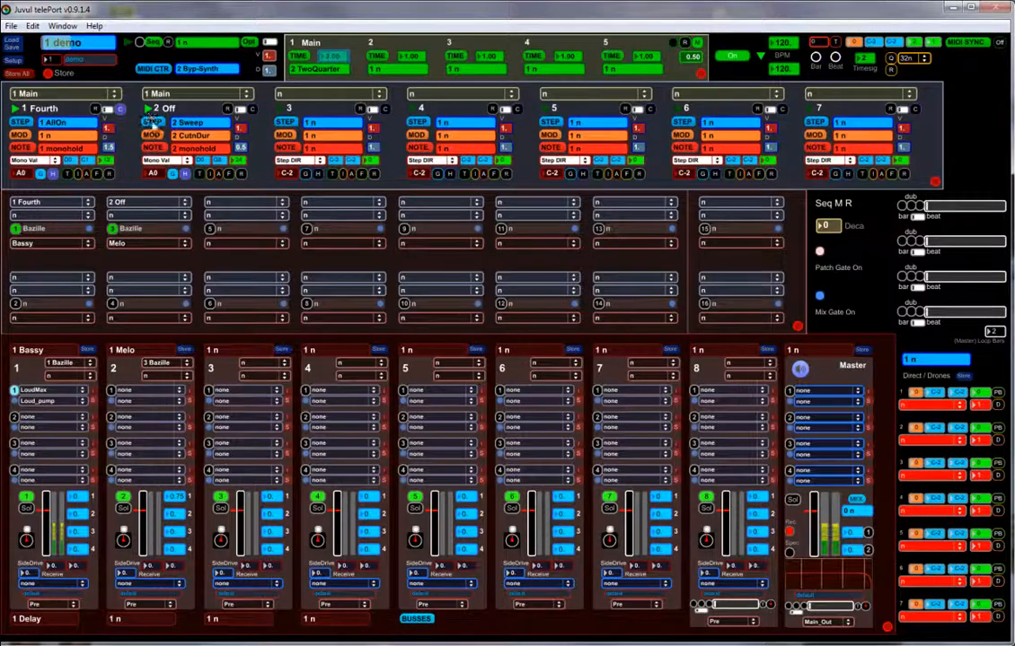
# MIDI-learn controller 16 for sequencer 2's control trigger 1, set it to 124 with preset 3, enable it and store the Sweep preset.
pyautogui.click(149, 107)
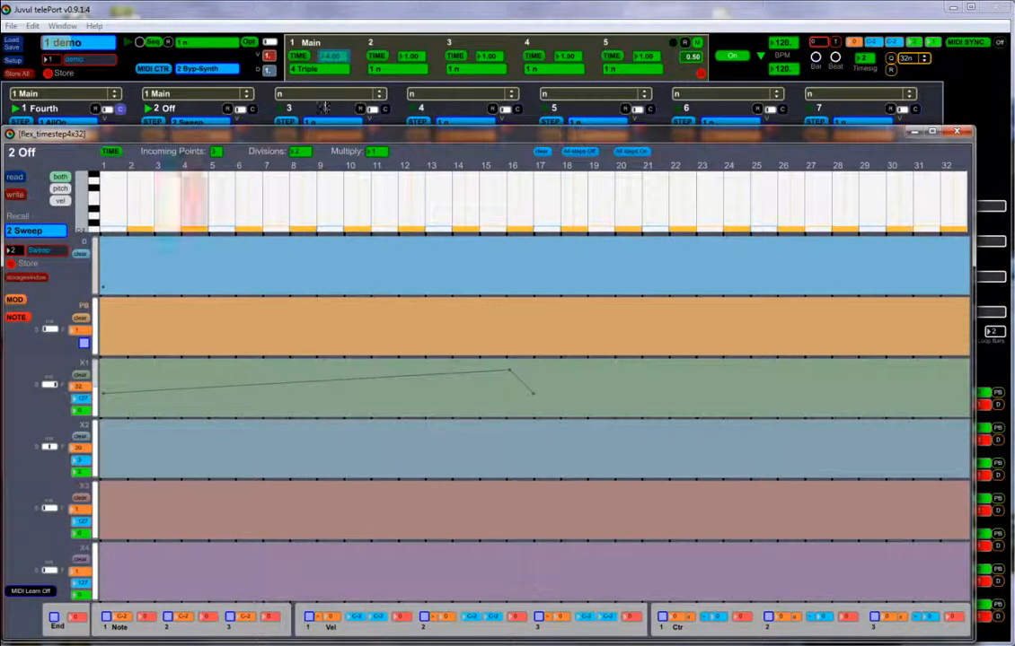
pyautogui.click(33, 592)
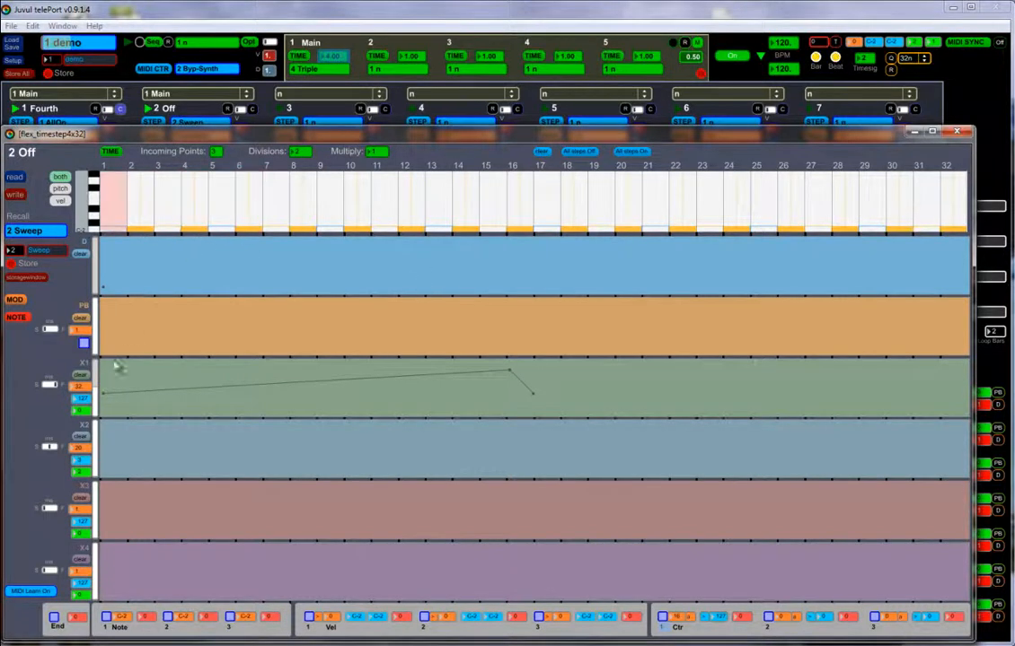
pyautogui.click(33, 593)
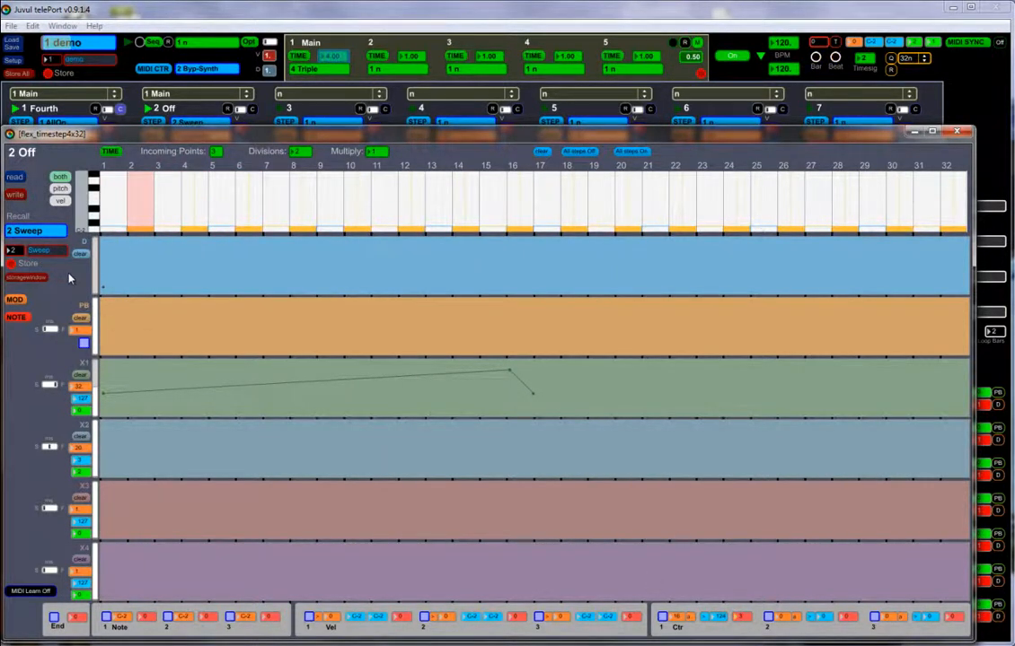
pyautogui.click(12, 265)
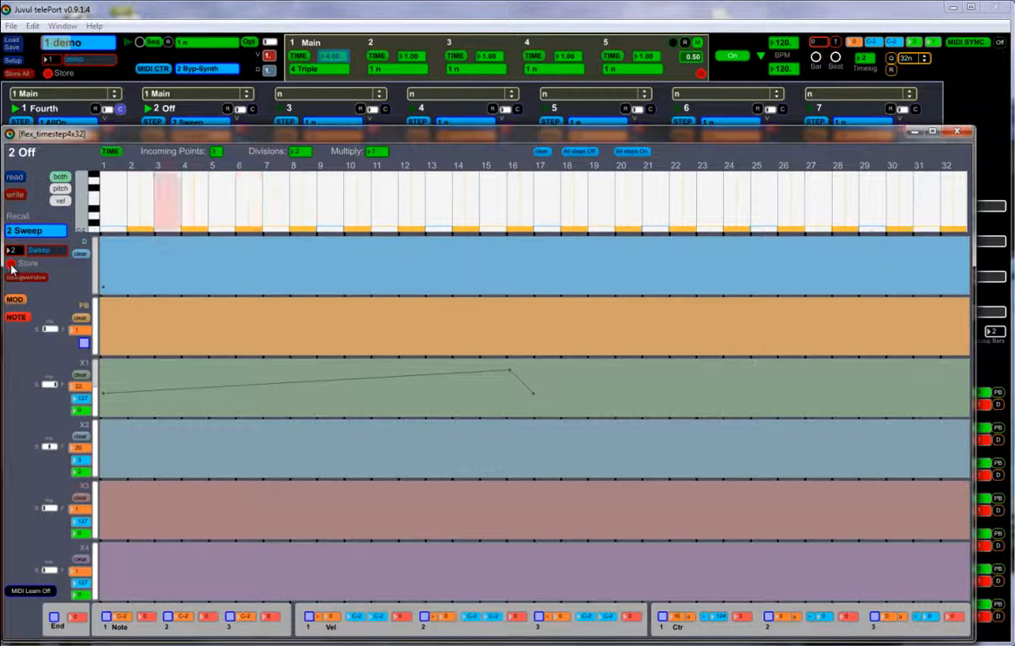
pyautogui.click(100, 287)
pyautogui.click(10, 265)
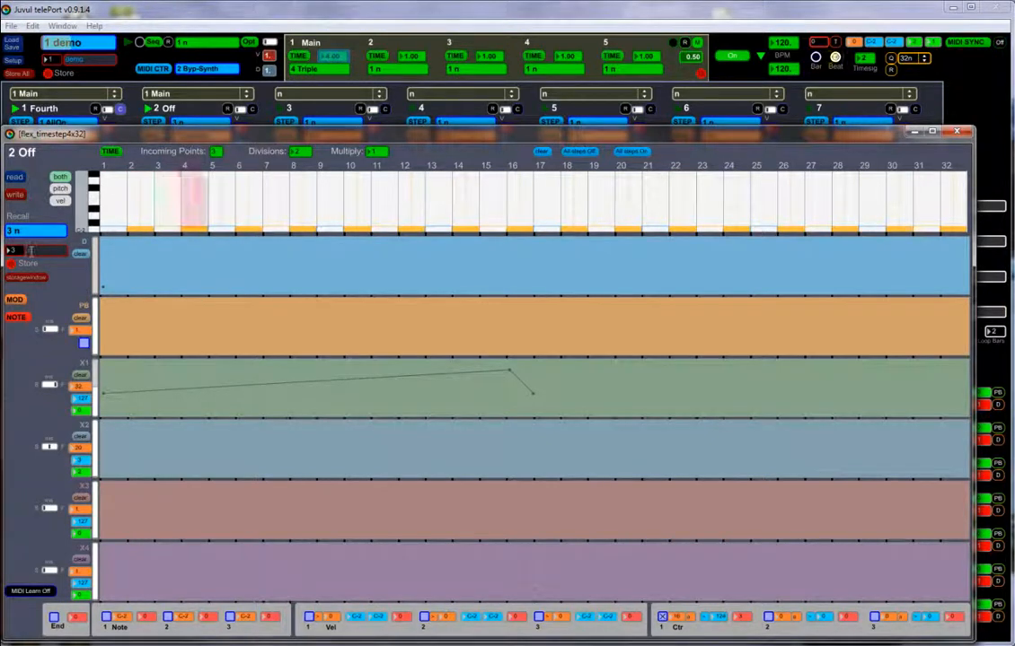
# Store sequencer 2's step preset 3 as AllOn, with divisions set to 1 and all steps turned on.
pyautogui.moveTo(304, 154); pyautogui.dragTo(309, 168)
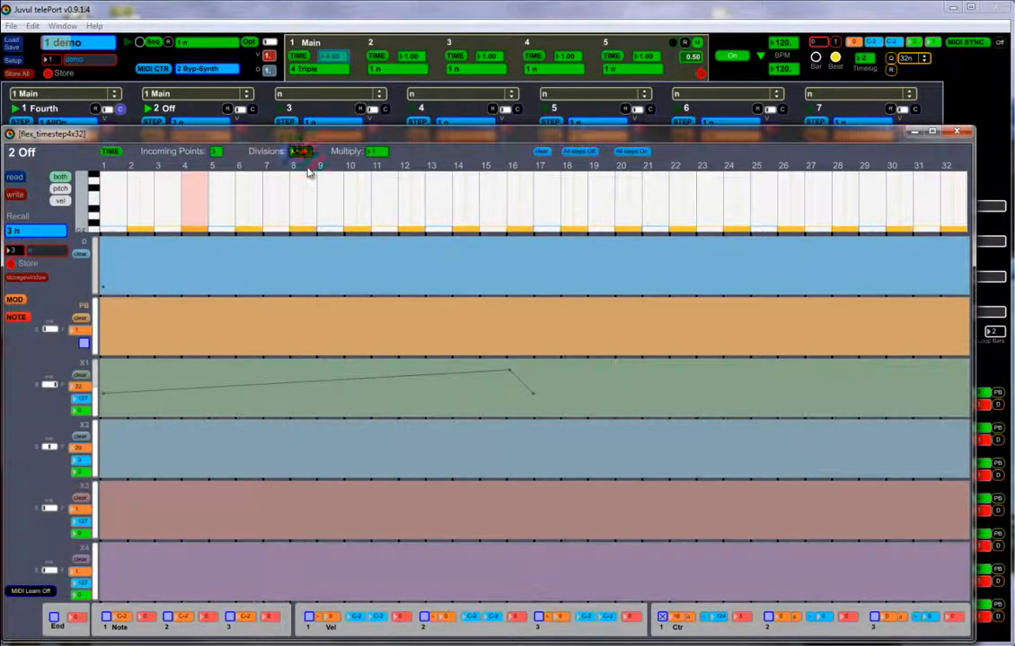
pyautogui.click(634, 151)
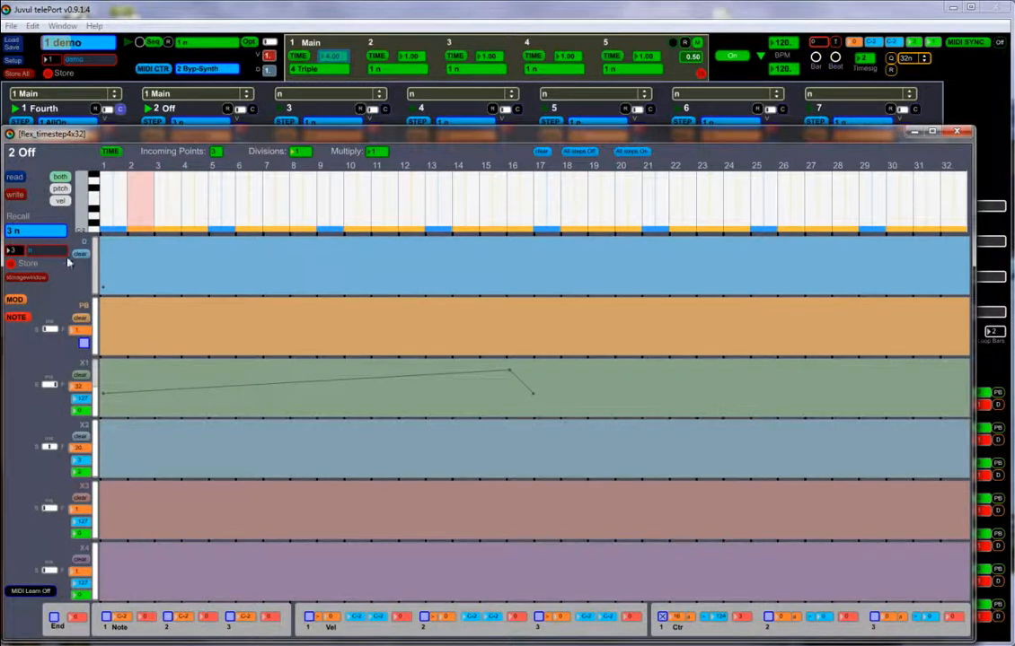
pyautogui.moveTo(45, 252); pyautogui.dragTo(25, 254)
pyautogui.write('All')
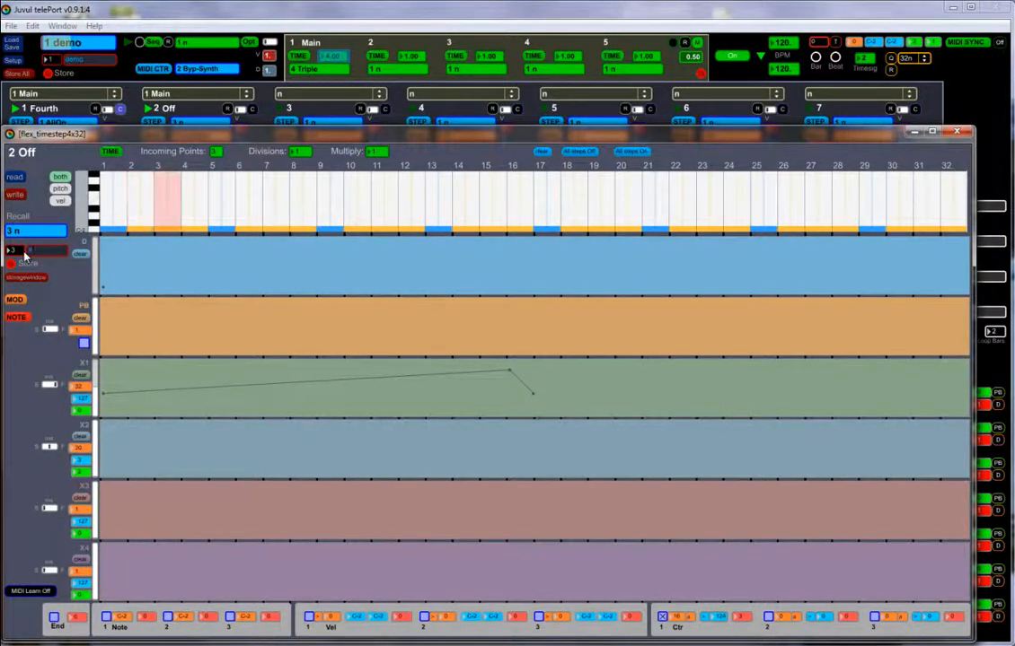
pyautogui.write('On')
pyautogui.click(34, 263)
pyautogui.click(13, 266)
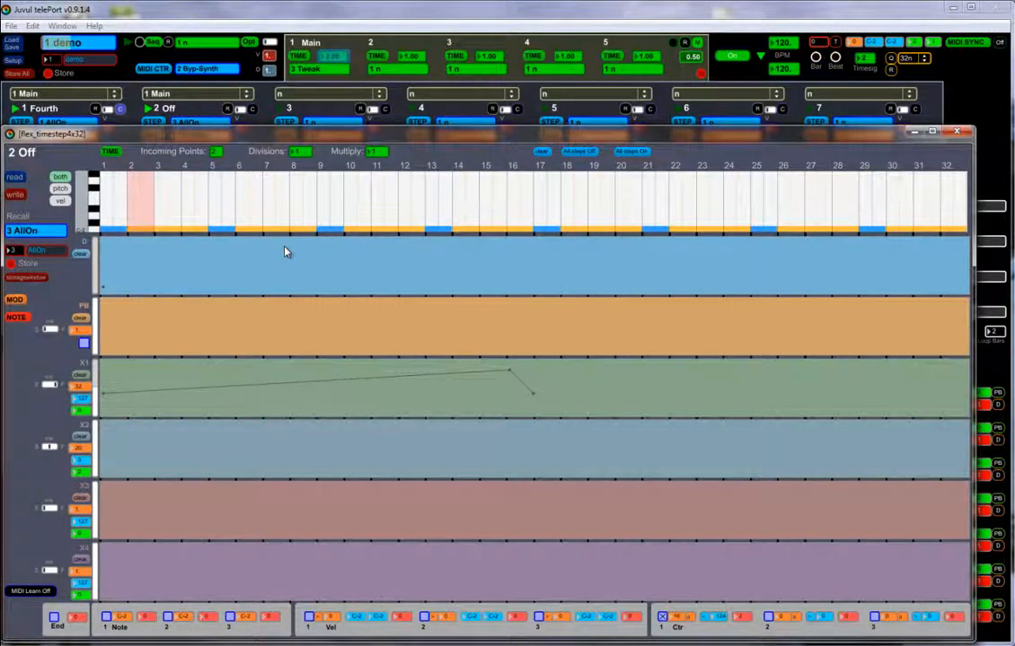
# MIDI-learn controller 37 in slot 25, assign it to the step sequencer's Division parameter with range 1 to 4, and store the Byp-Synth assignments.
pyautogui.click(138, 69)
pyautogui.click(61, 182)
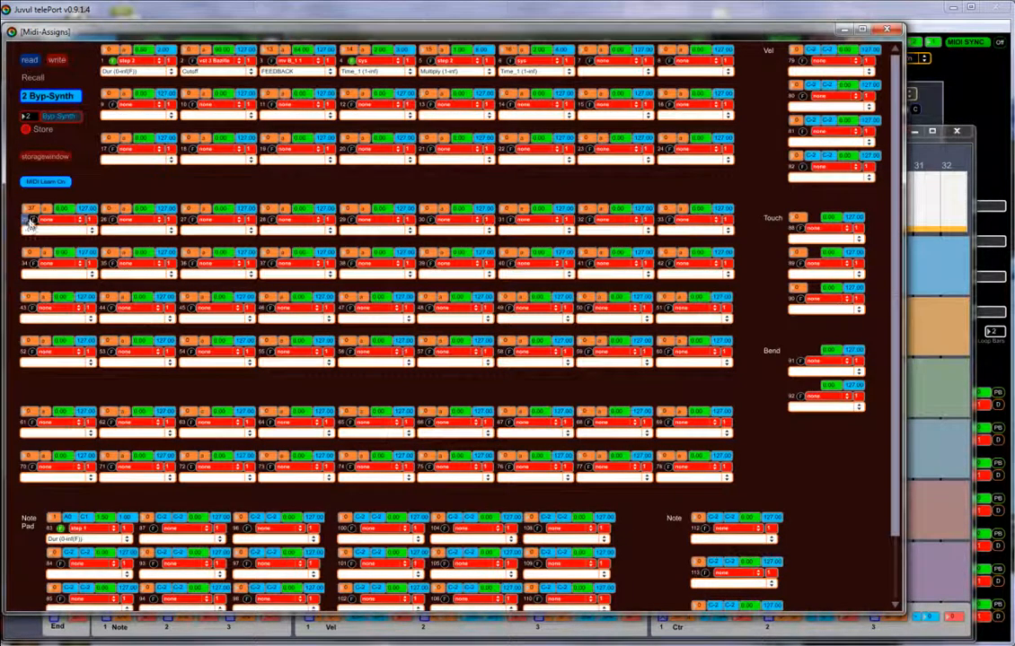
pyautogui.click(39, 184)
pyautogui.click(59, 222)
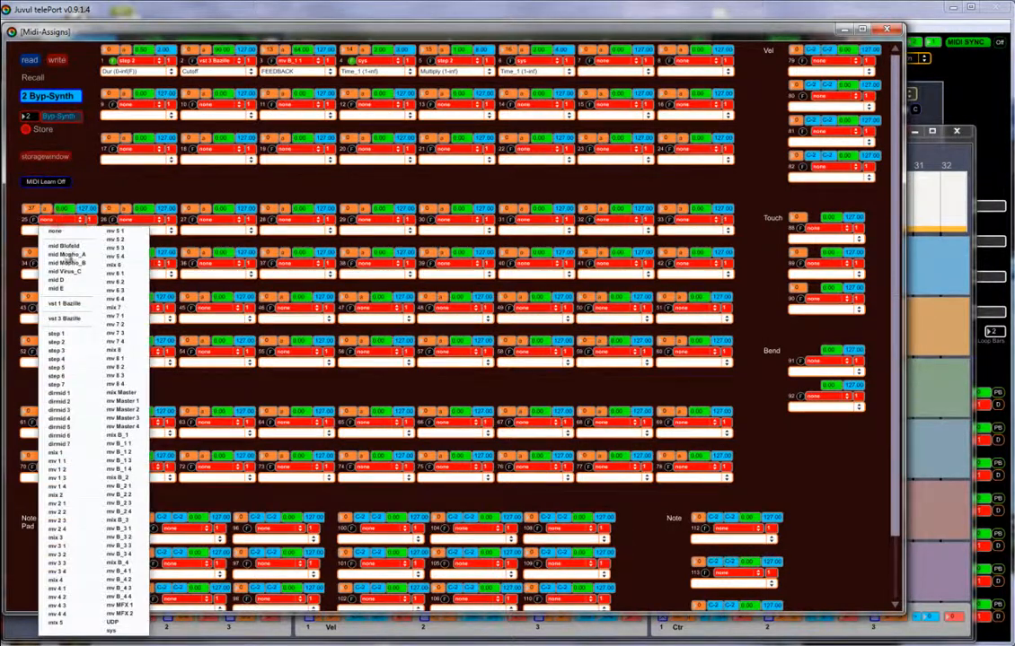
pyautogui.click(65, 351)
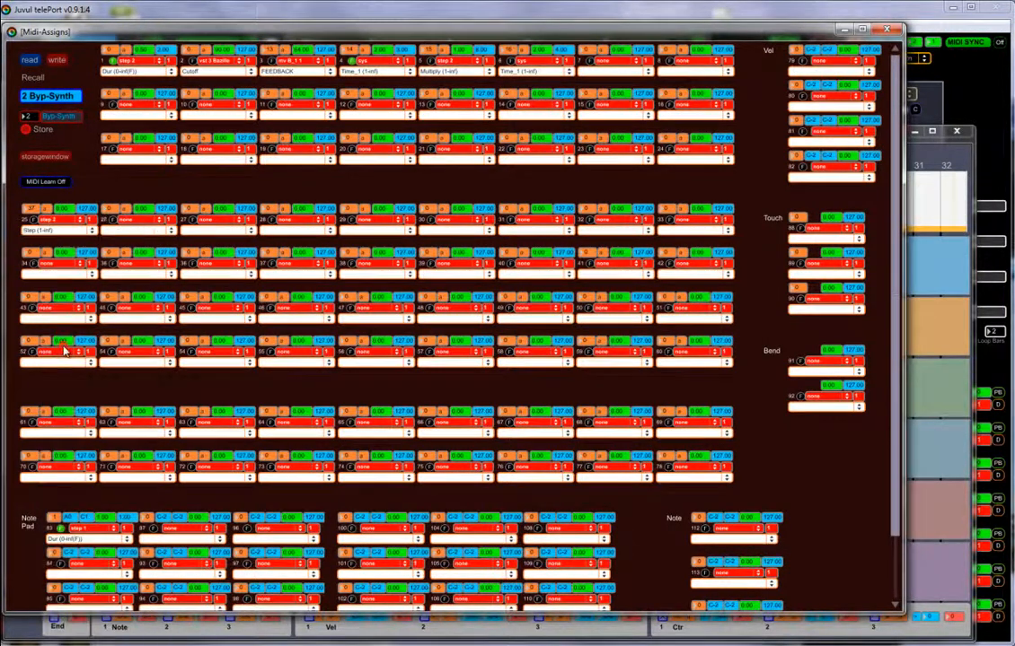
pyautogui.click(59, 230)
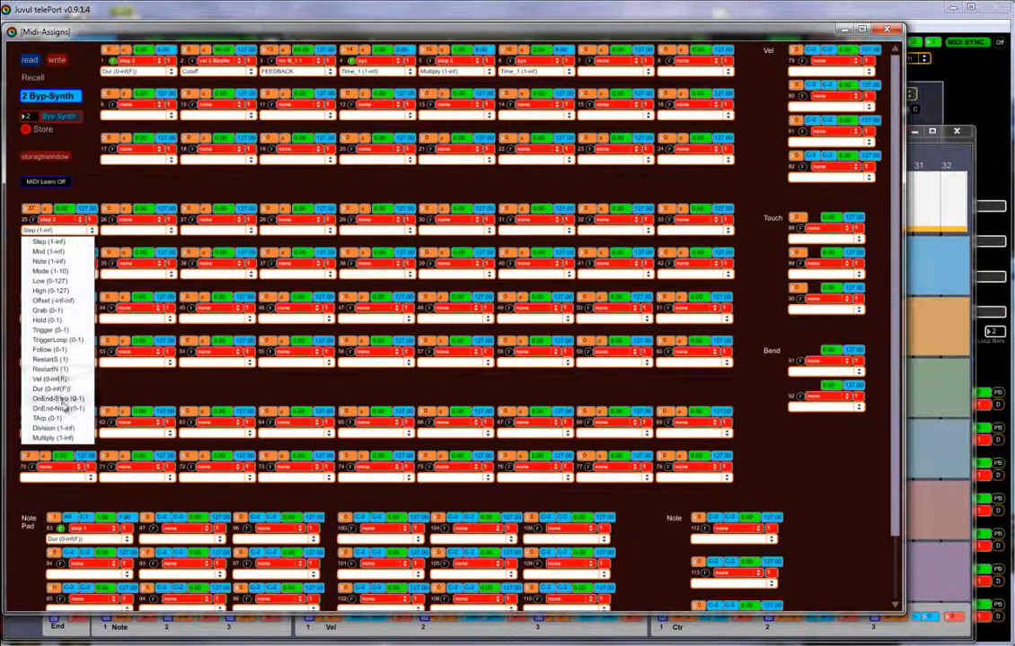
pyautogui.click(53, 429)
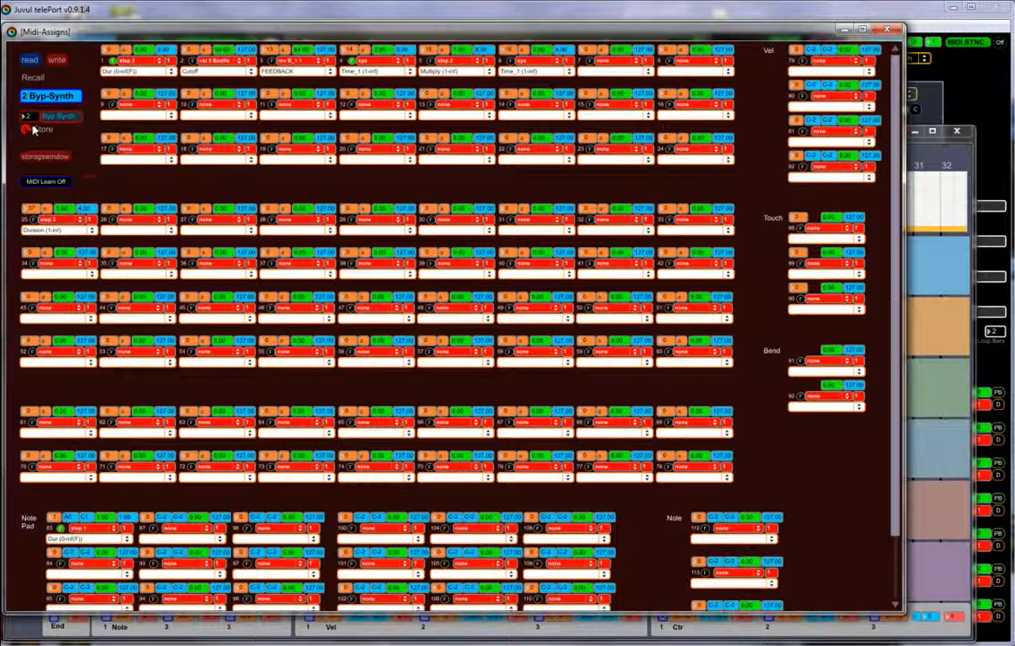
pyautogui.click(889, 29)
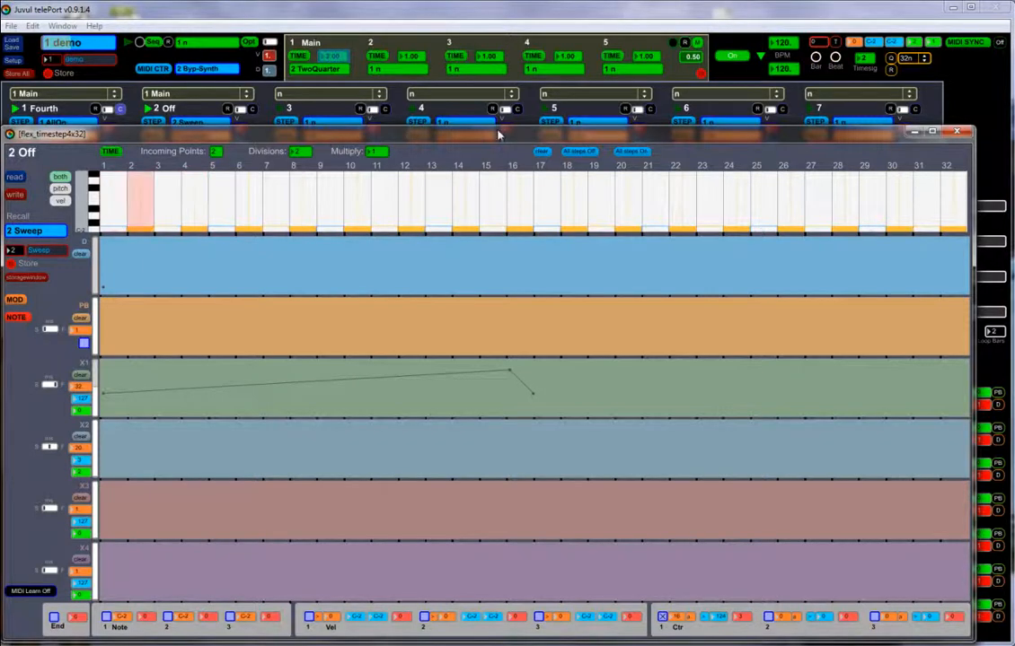
# Close sequencer 2's step editor and open the Main time route's editor, placing it just below the time route controls.
pyautogui.click(957, 132)
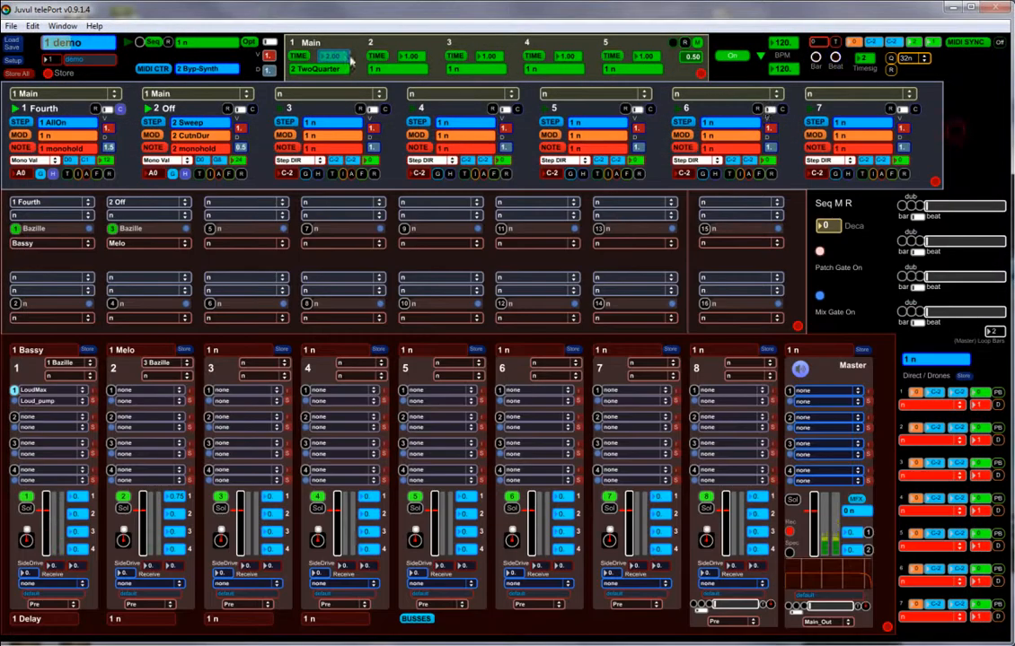
pyautogui.click(297, 57)
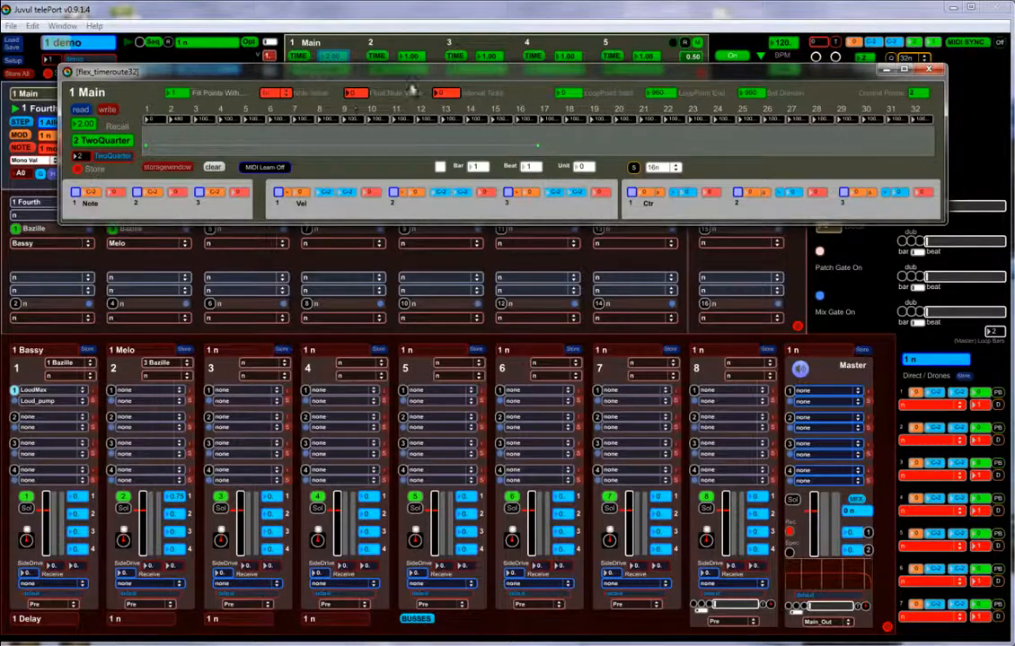
pyautogui.moveTo(476, 74); pyautogui.dragTo(465, 91)
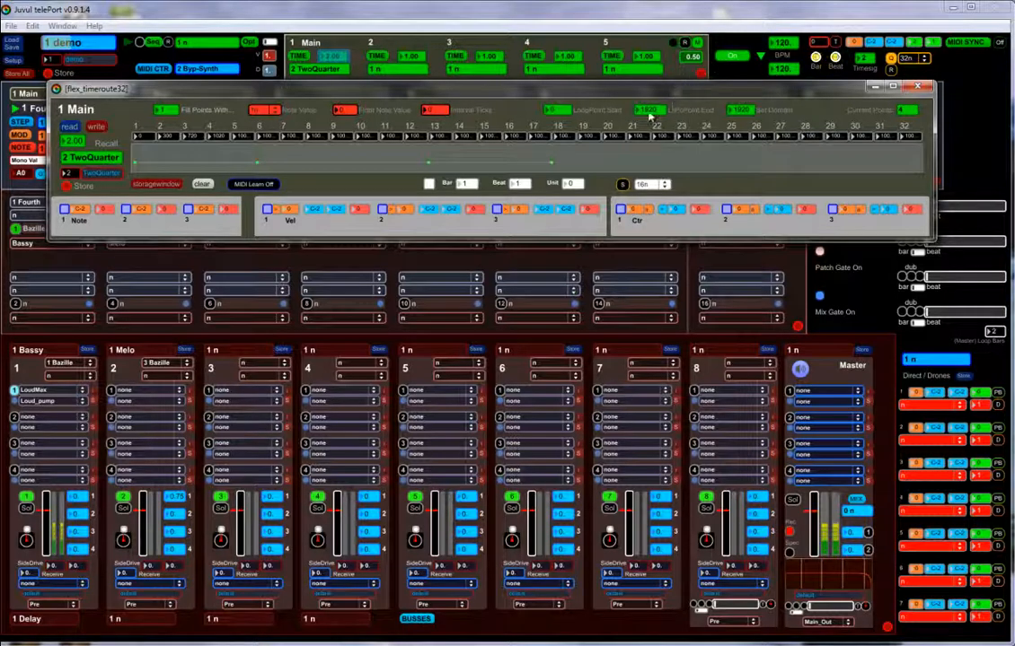
# Toggle the time routes' M option, enable their R option, turn playback off and close the Main time route editor.
pyautogui.click(699, 43)
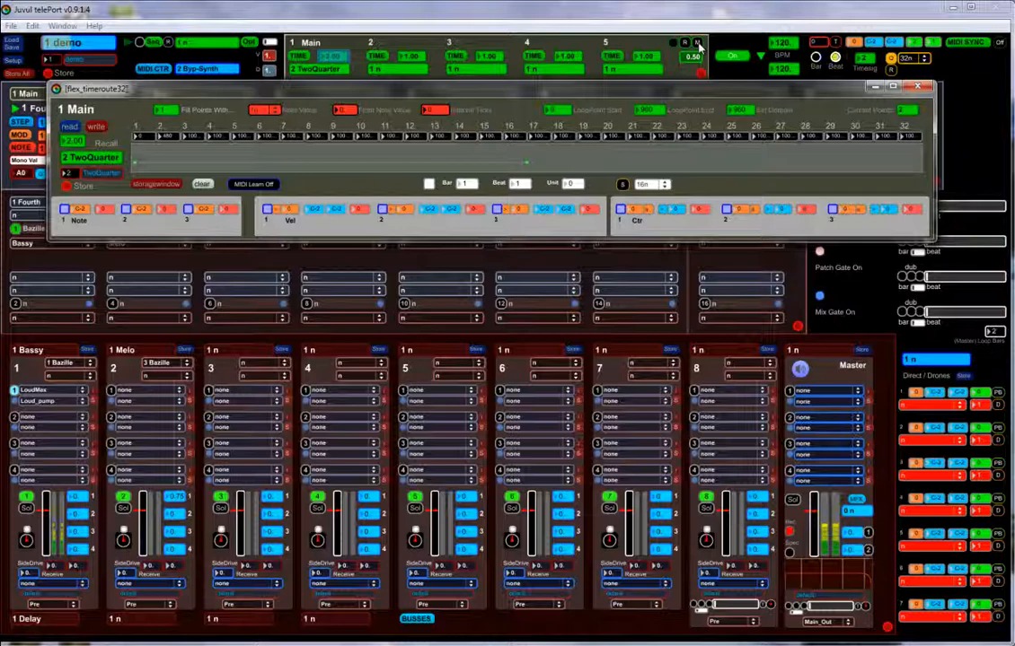
pyautogui.click(684, 43)
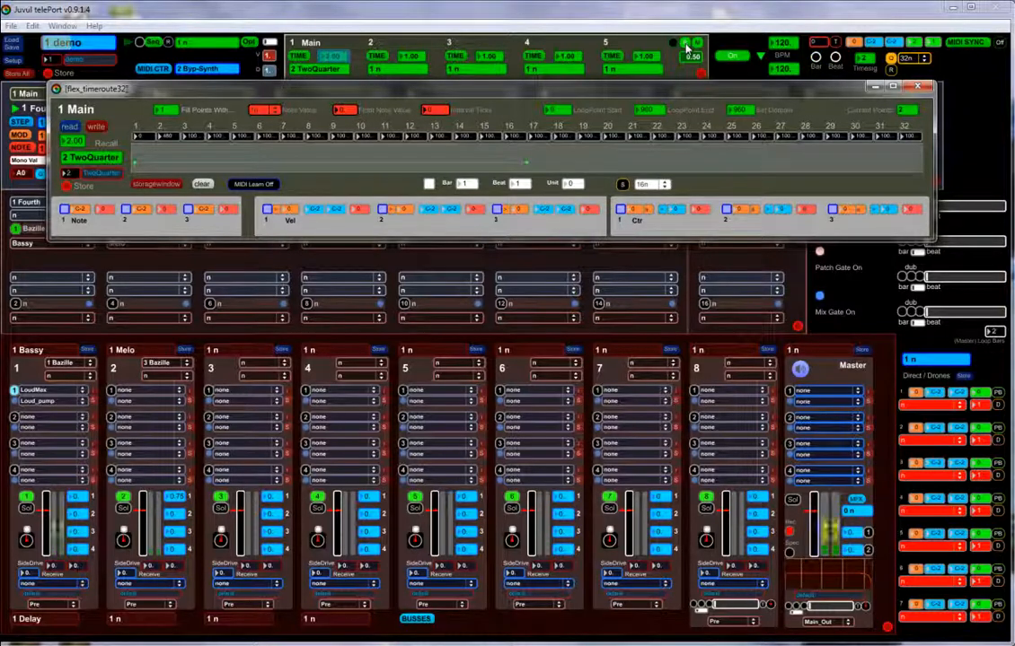
pyautogui.click(687, 46)
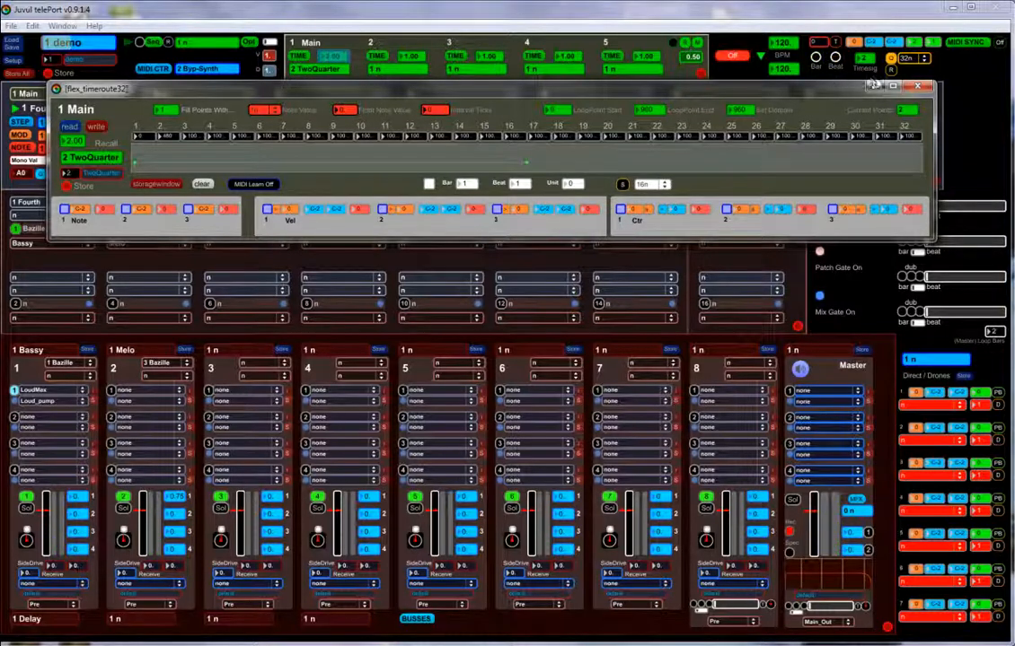
pyautogui.click(917, 87)
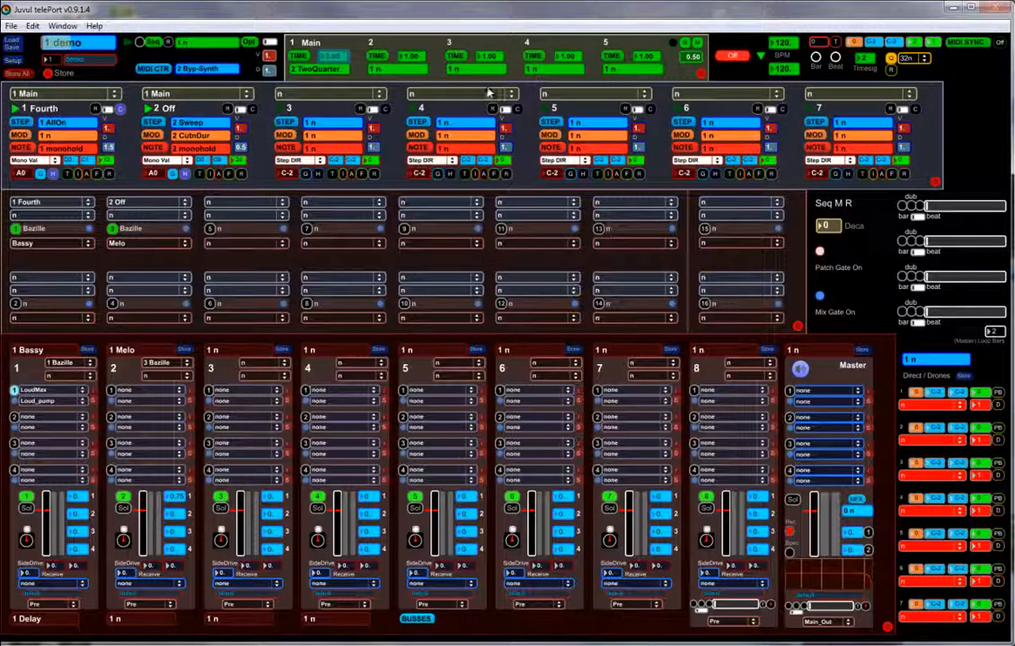